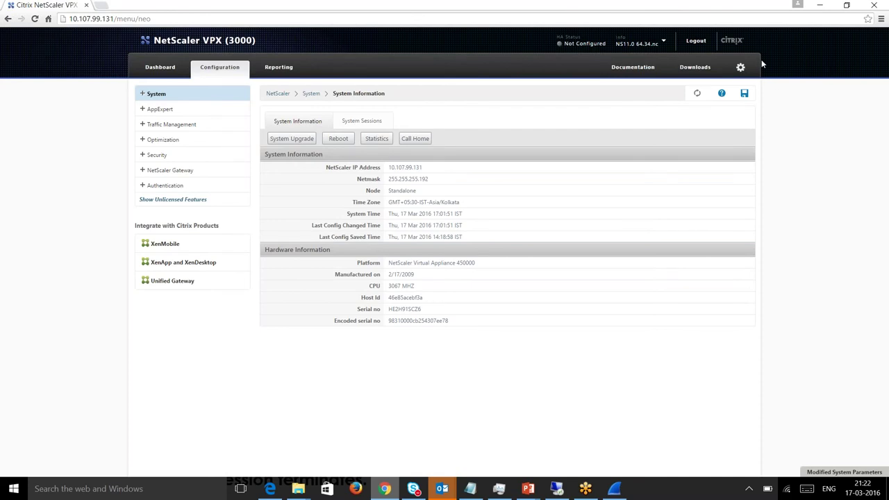
# Step: Launch the XenApp and XenDesktop setup wizard from the NetScaler Gateway section
pyautogui.click(142, 170)
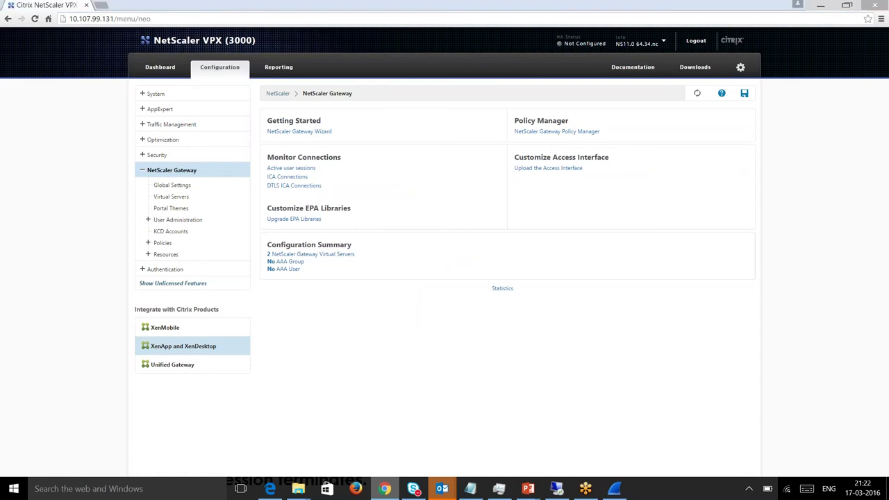
pyautogui.click(184, 348)
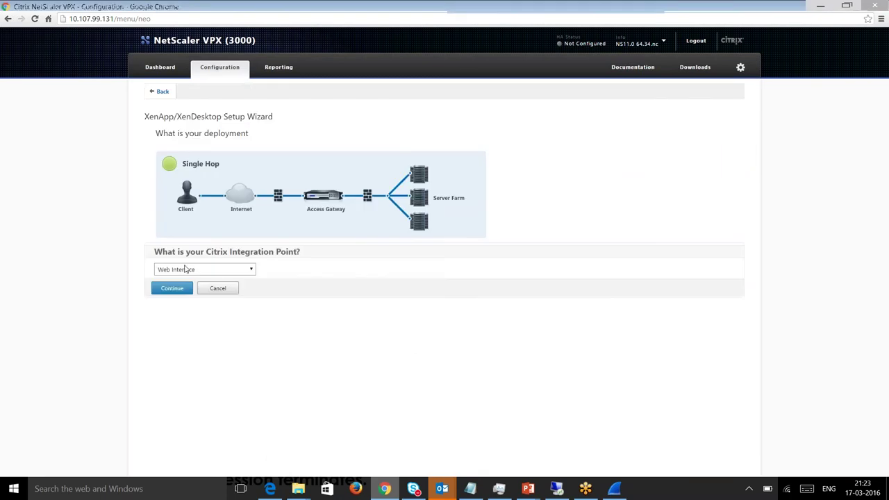
# Step: Choose StoreFront as the Citrix integration point and continue
pyautogui.click(186, 270)
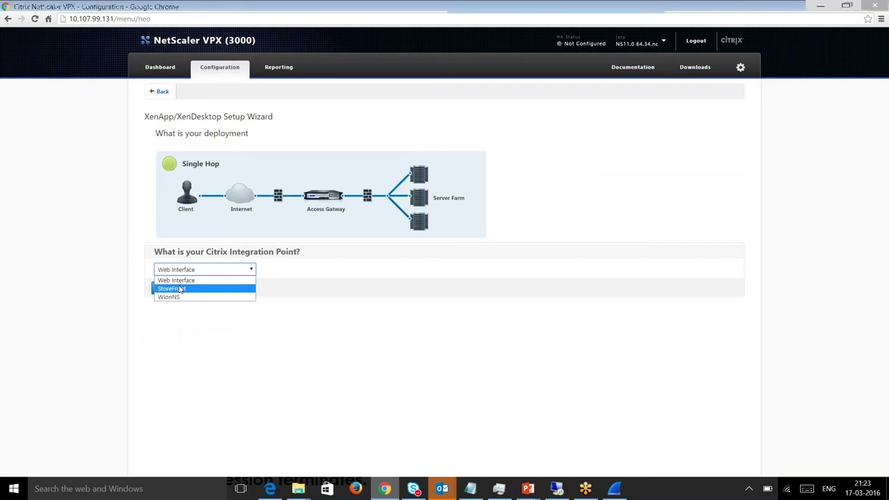
pyautogui.click(181, 289)
pyautogui.click(174, 289)
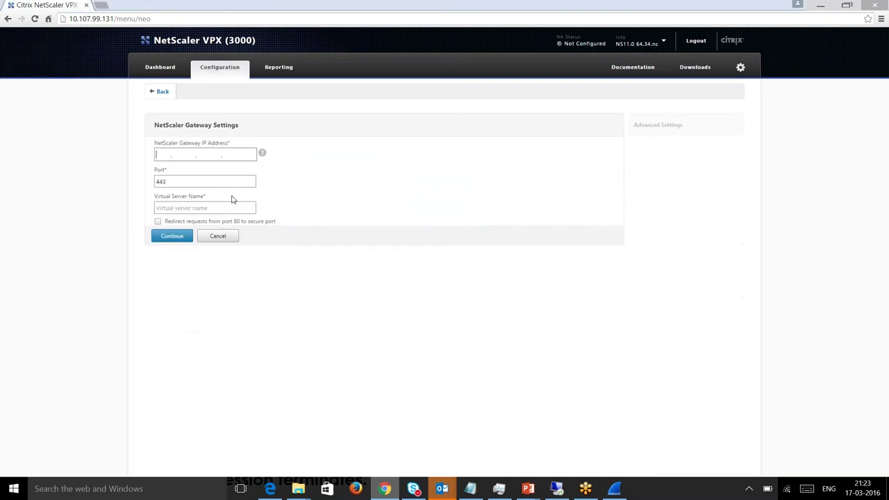
# Step: Name the gateway 'test' and correct its IP from 1.1.1.1 to 1.1.12.1
pyautogui.write('1.1.1.')
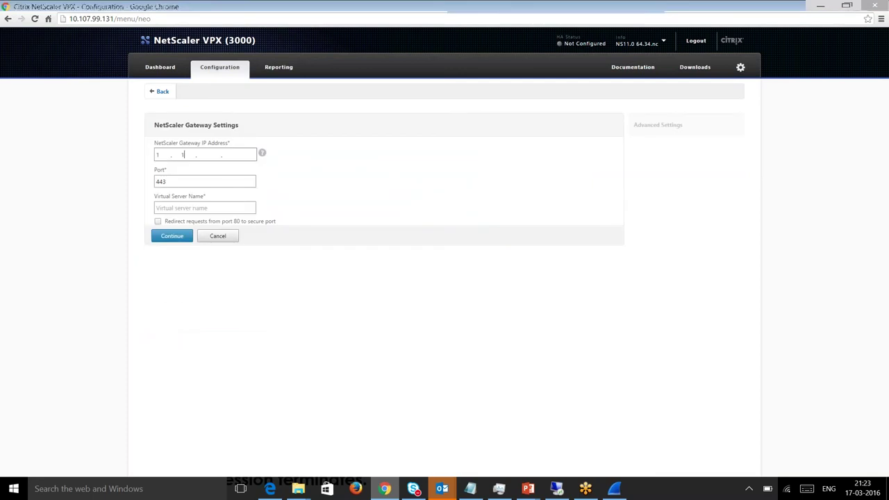
pyautogui.write('1')
pyautogui.click(204, 208)
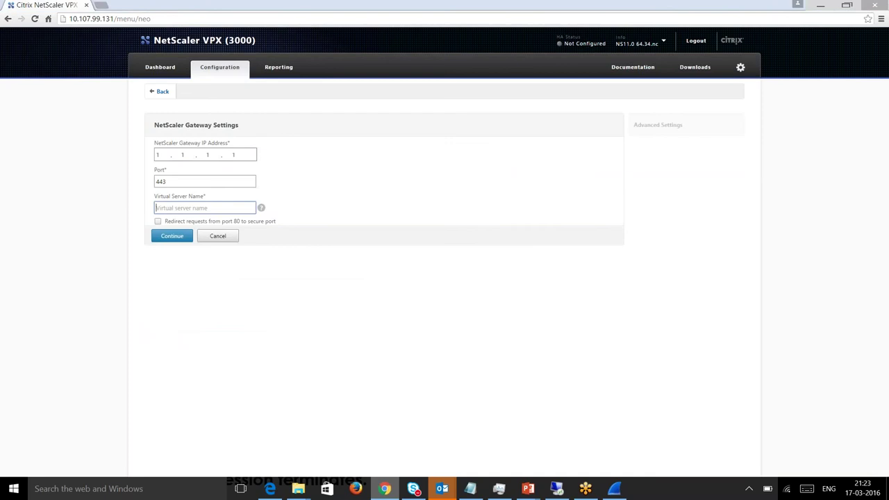
pyautogui.write('test')
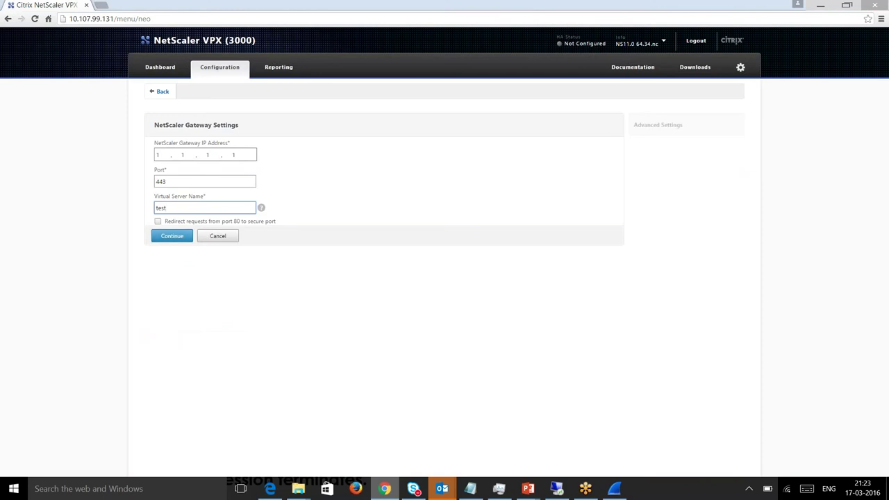
pyautogui.click(172, 237)
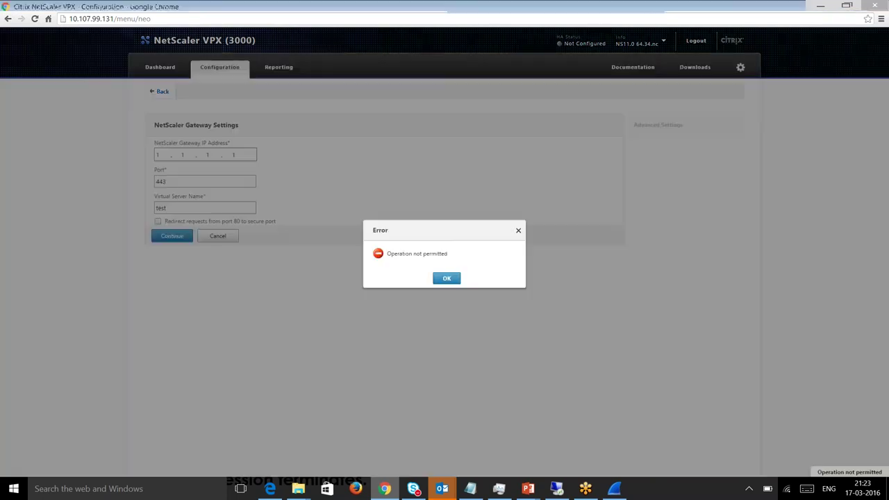
pyautogui.click(446, 280)
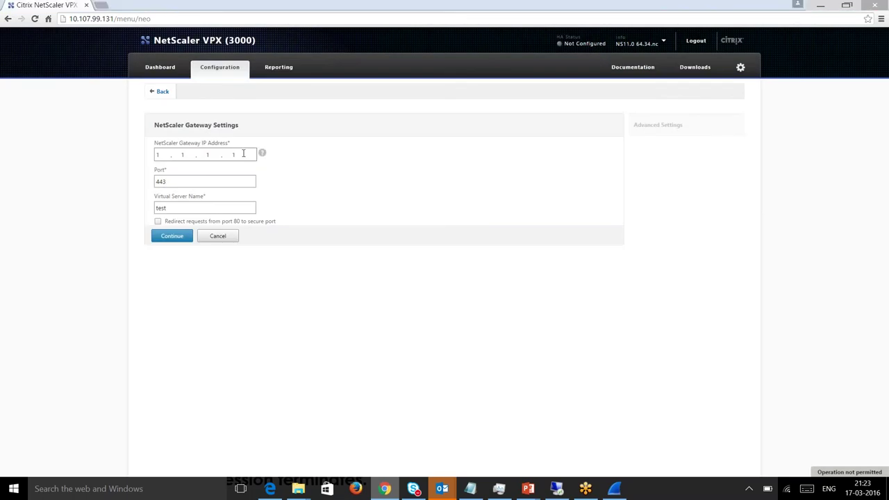
pyautogui.press('BackSpace')
pyautogui.press('BackSpace')
pyautogui.write('2')
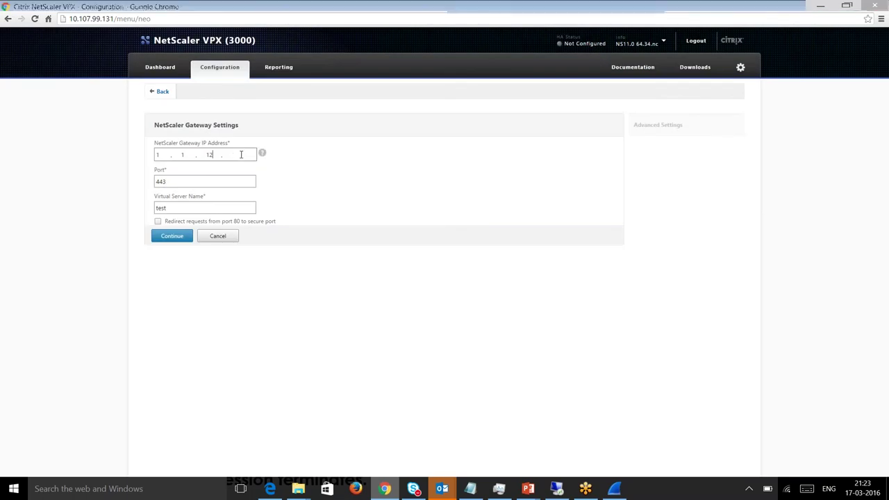
pyautogui.write('.1')
pyautogui.click(172, 236)
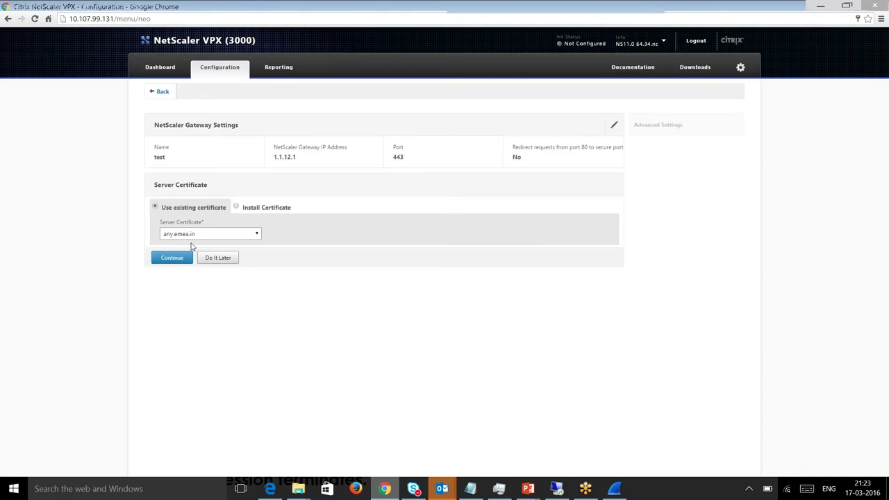
# Step: Accept the any.emea.in server certificate and the existing LDAP authentication 10.104.23.121_LDAP_pol
pyautogui.click(175, 257)
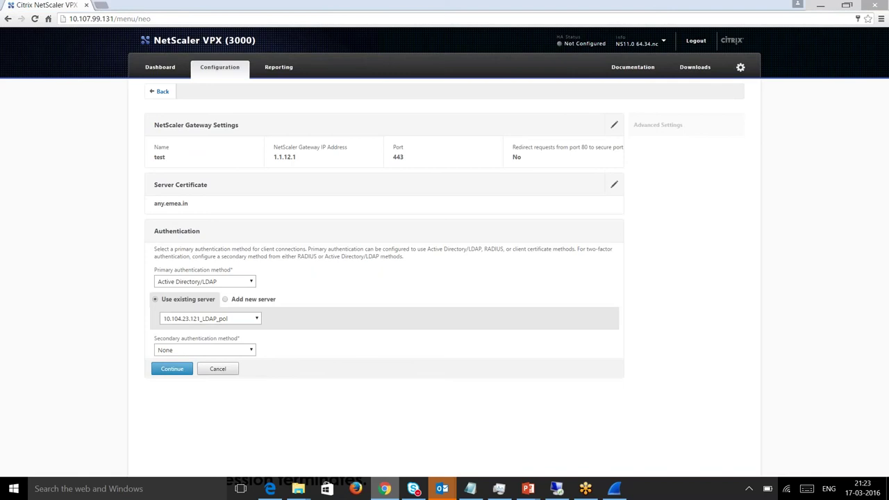
pyautogui.click(172, 369)
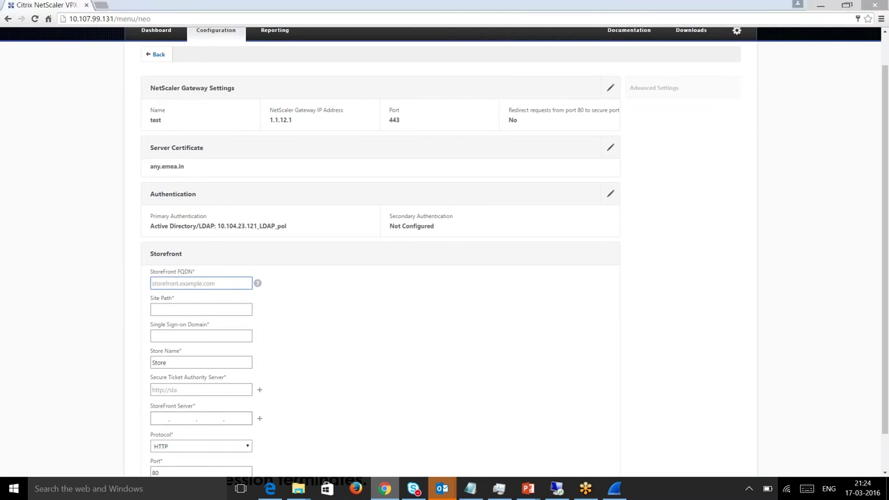
# Step: Enter StoreFront FQDN sf.example.com, site path /Citrix/Store1, domain emea and server 2.2.2.2
pyautogui.write('s')
pyautogui.press('BackSpace')
pyautogui.write('sf.e')
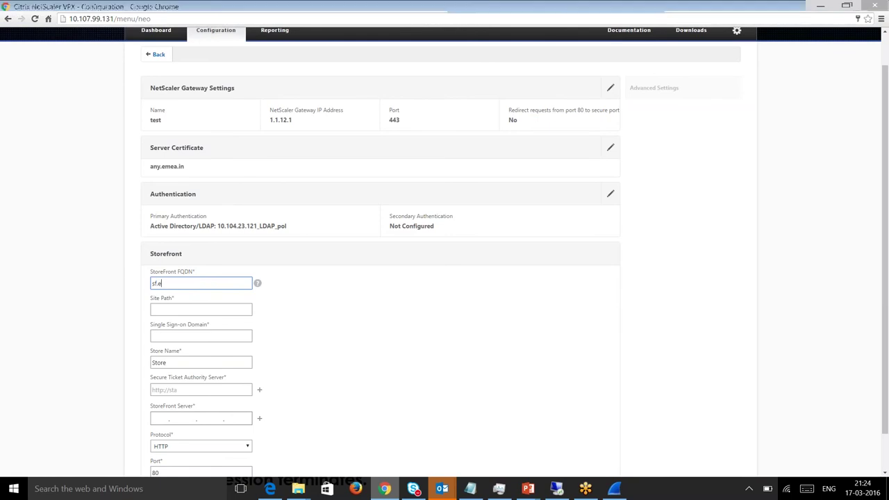
pyautogui.write('xample.com')
pyautogui.press('Tab')
pyautogui.write('/Cit')
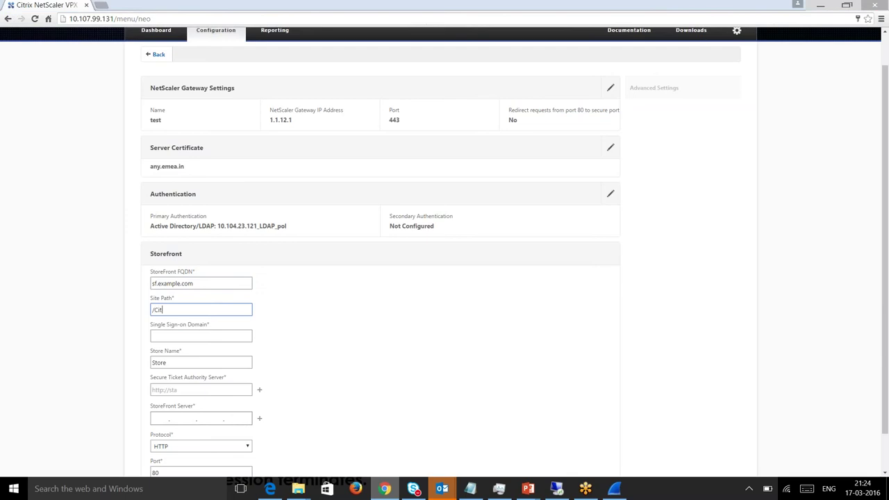
pyautogui.write('rix/Store1')
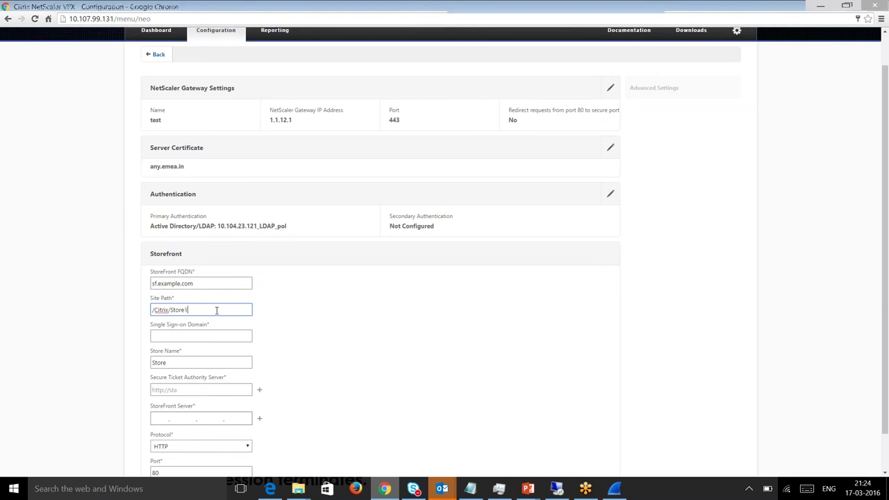
pyautogui.click(199, 333)
pyautogui.write('em')
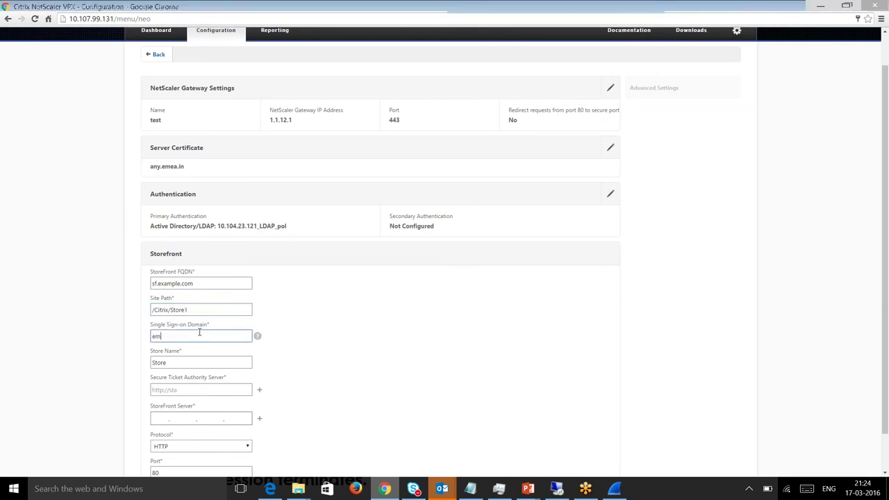
pyautogui.write('ea')
pyautogui.click(158, 417)
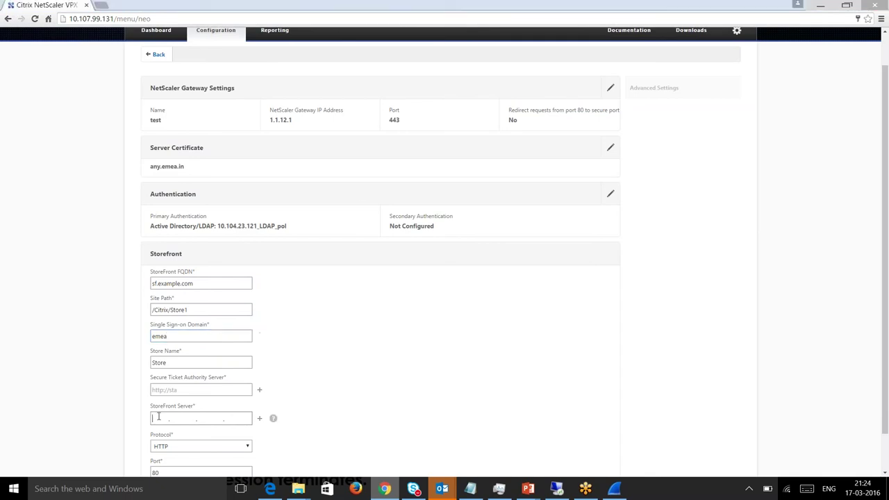
pyautogui.write('2.2')
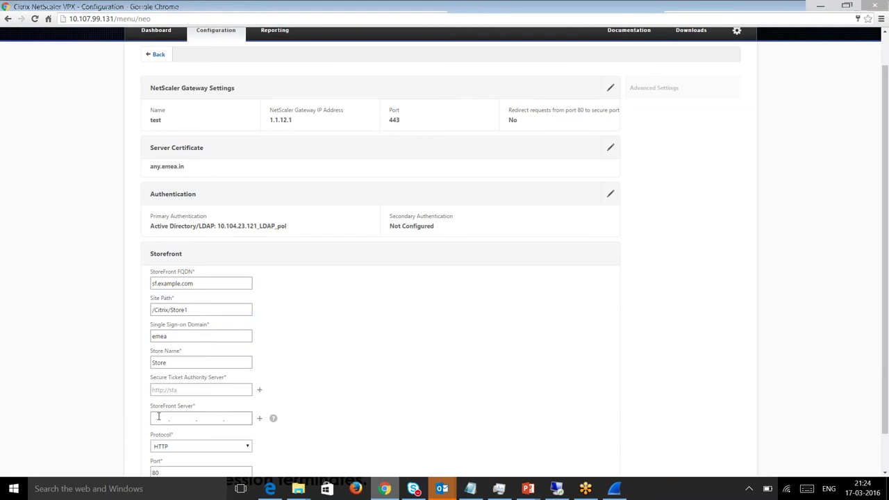
pyautogui.write('.2.2')
# Step: Set the StoreFront protocol to SSL on port 443, leave load balancing off, and submit
pyautogui.scroll(-2, 158, 417)
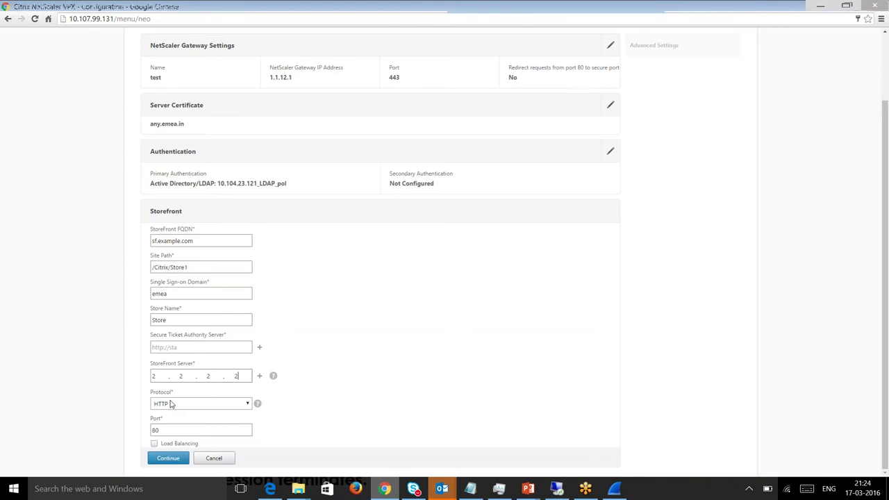
pyautogui.click(171, 405)
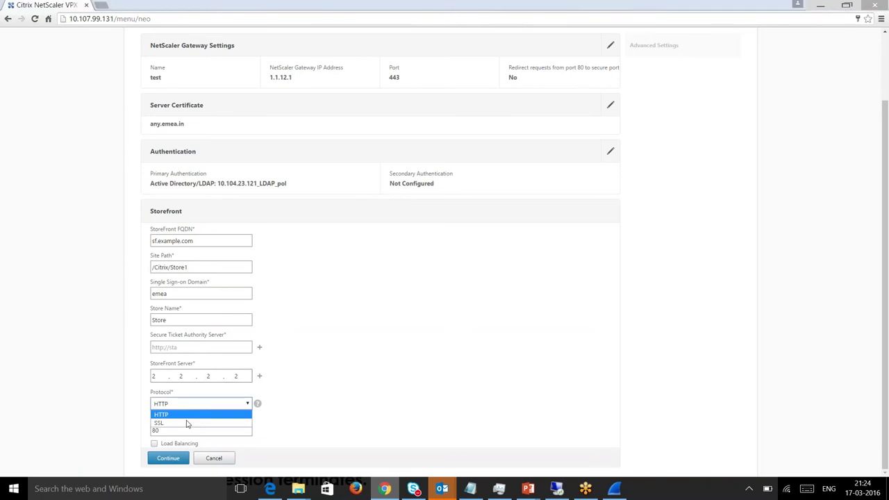
pyautogui.click(187, 424)
pyautogui.click(184, 428)
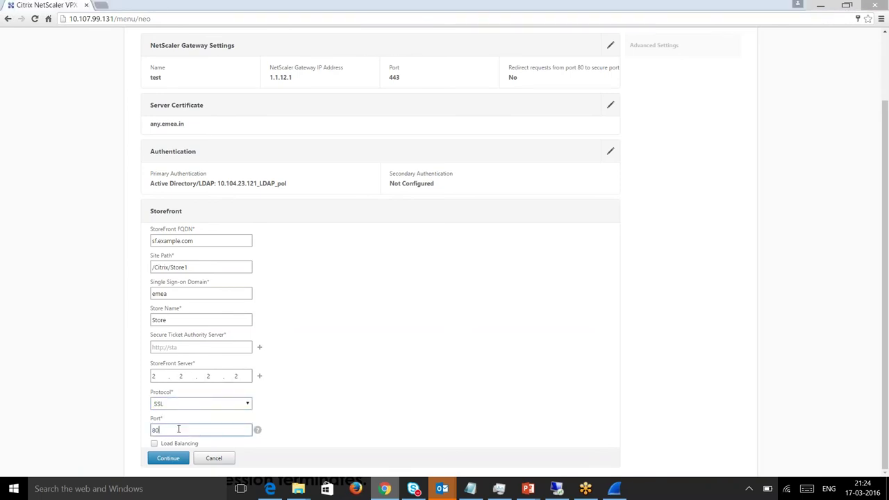
pyautogui.press('BackSpace')
pyautogui.press('BackSpace')
pyautogui.write('443')
pyautogui.click(155, 444)
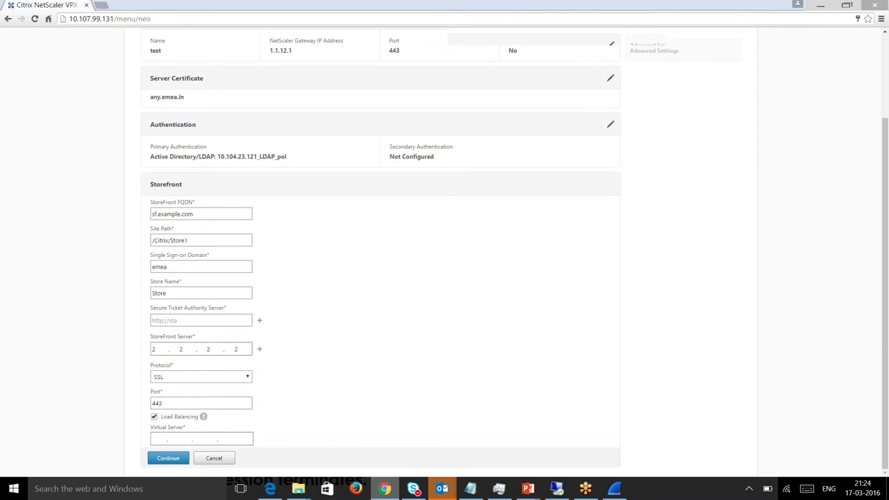
pyautogui.click(155, 417)
pyautogui.click(168, 458)
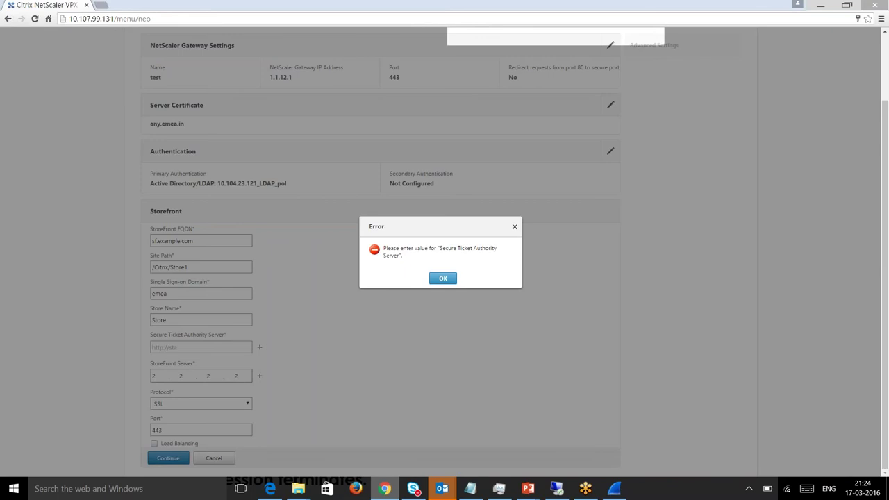
pyautogui.click(443, 278)
pyautogui.click(199, 348)
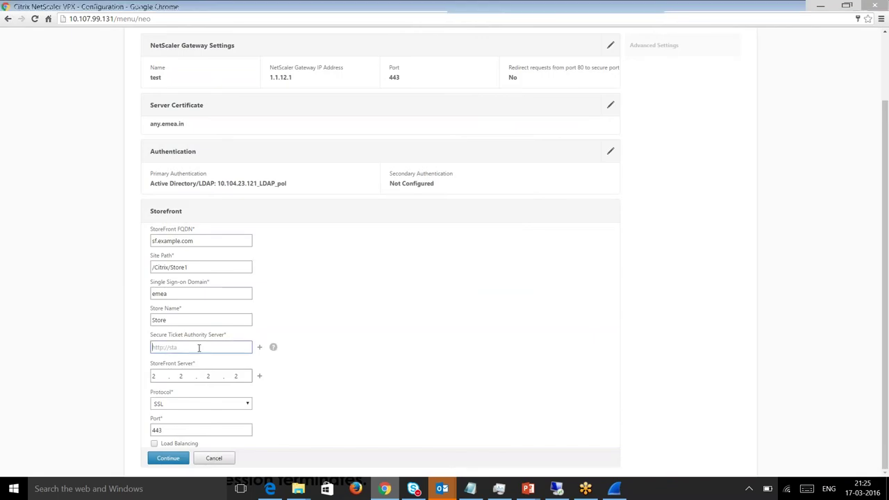
pyautogui.write('http://2.2.2.2:90')
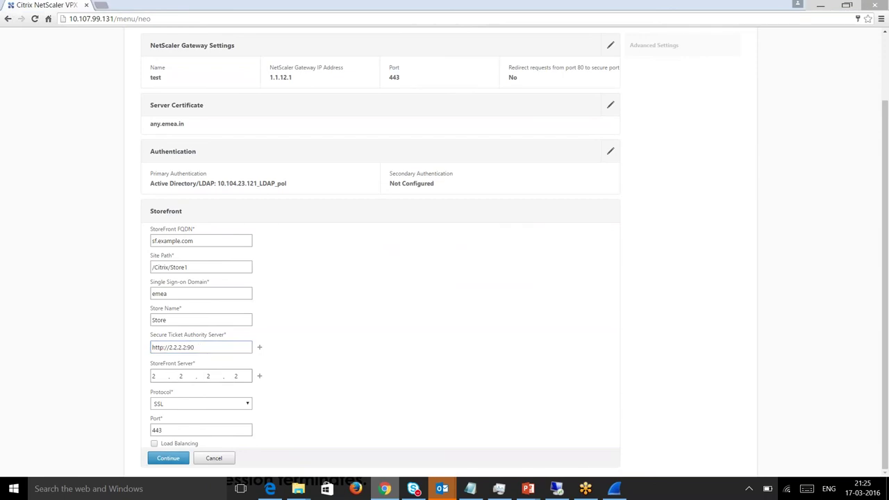
pyautogui.click(168, 458)
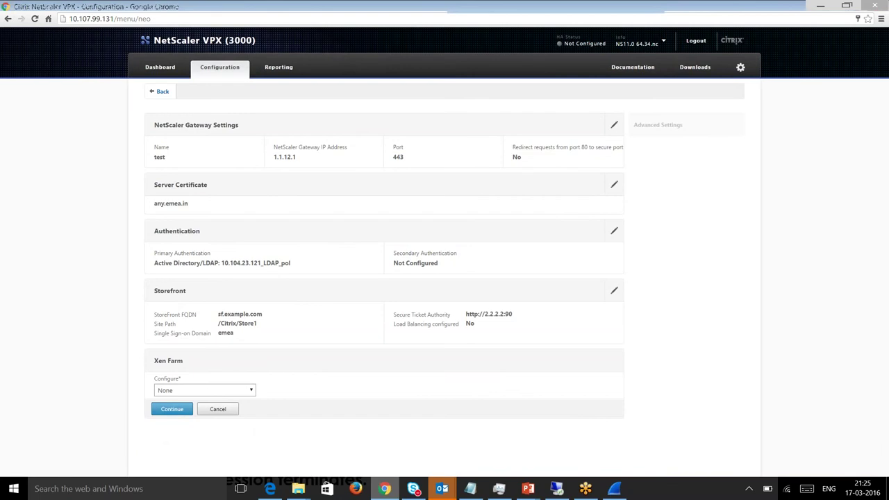
pyautogui.click(171, 409)
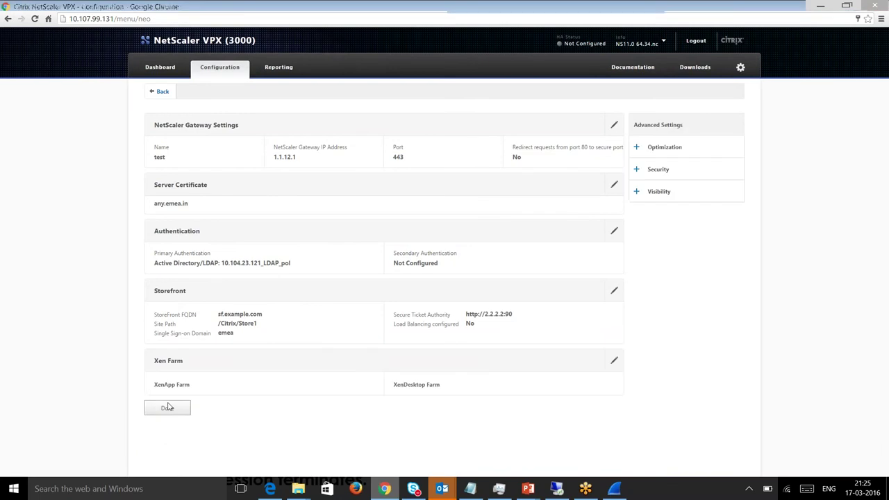
pyautogui.click(168, 407)
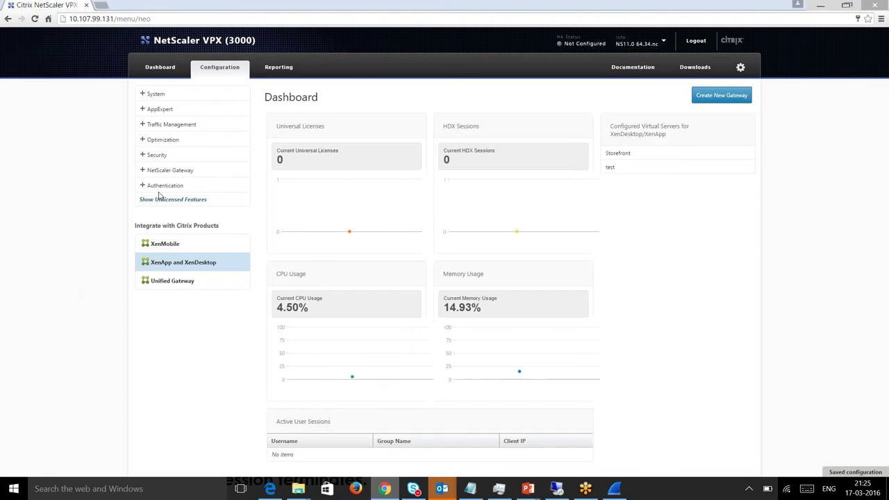
# Step: Edit the _XD_test gateway virtual server and scroll down to its Policies section
pyautogui.moveTo(608, 173)
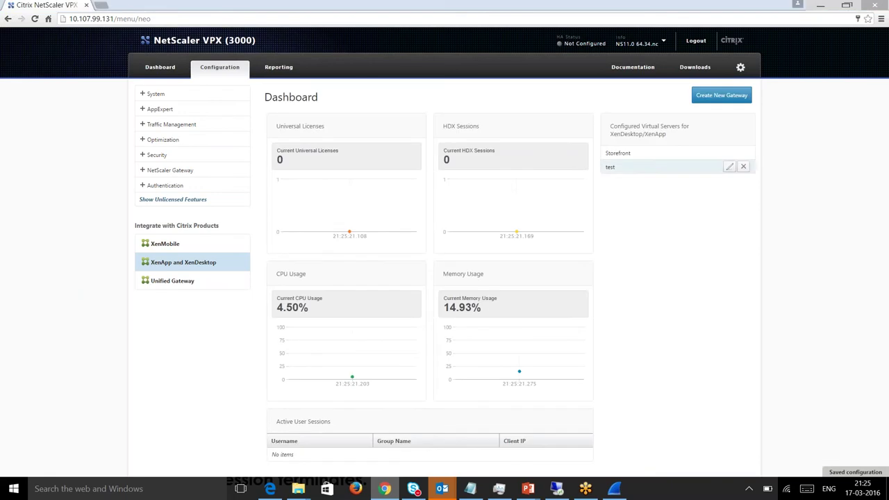
pyautogui.click(145, 174)
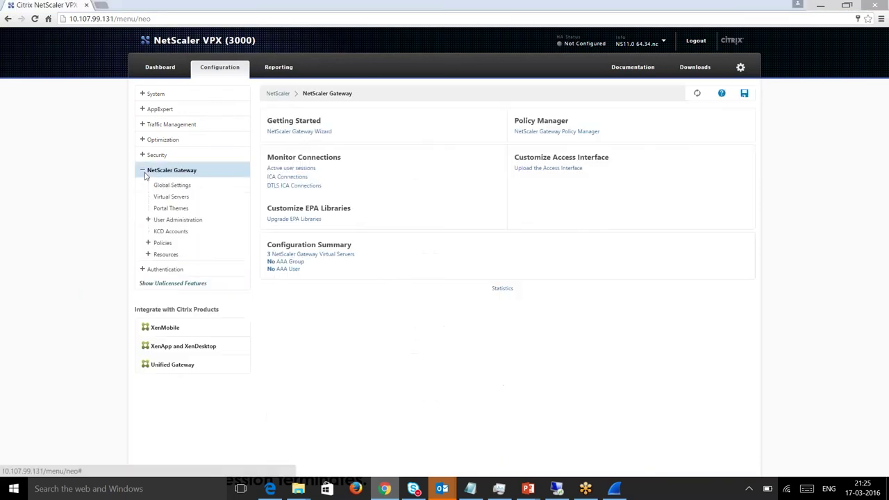
pyautogui.click(172, 196)
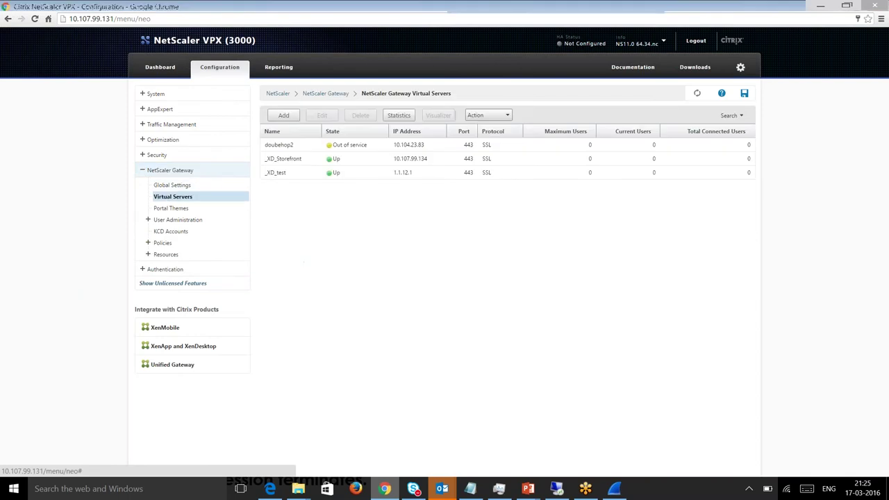
pyautogui.click(290, 177)
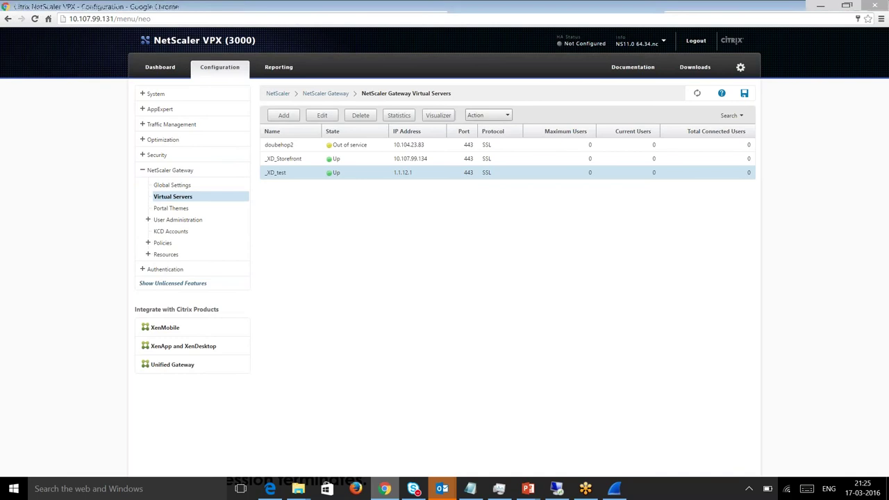
pyautogui.click(322, 116)
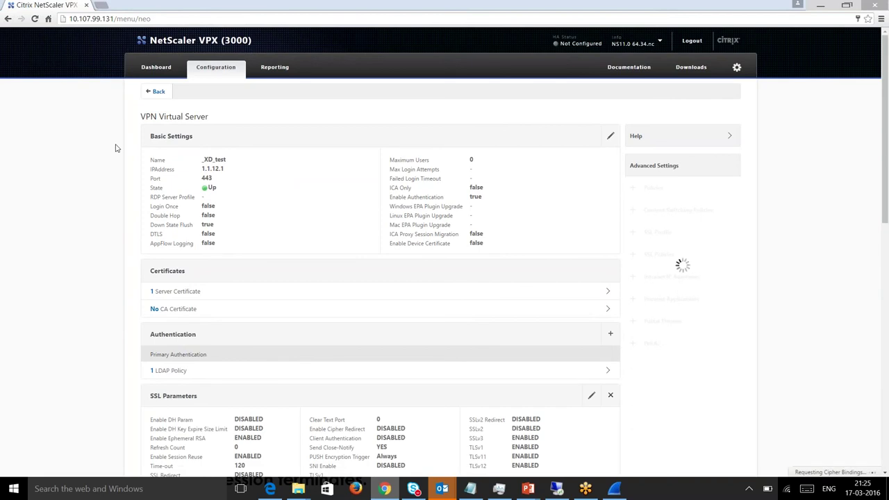
pyautogui.scroll(-3, 838, 179)
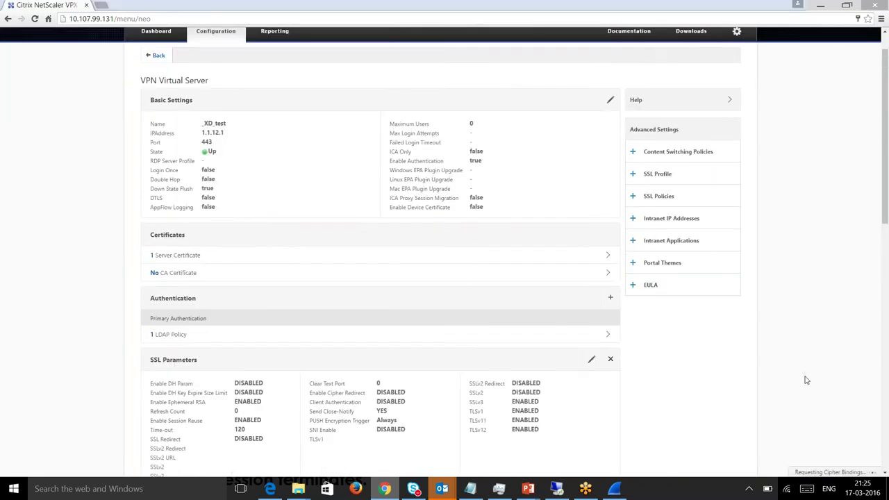
pyautogui.scroll(-5, 806, 380)
pyautogui.scroll(-4, 860, 195)
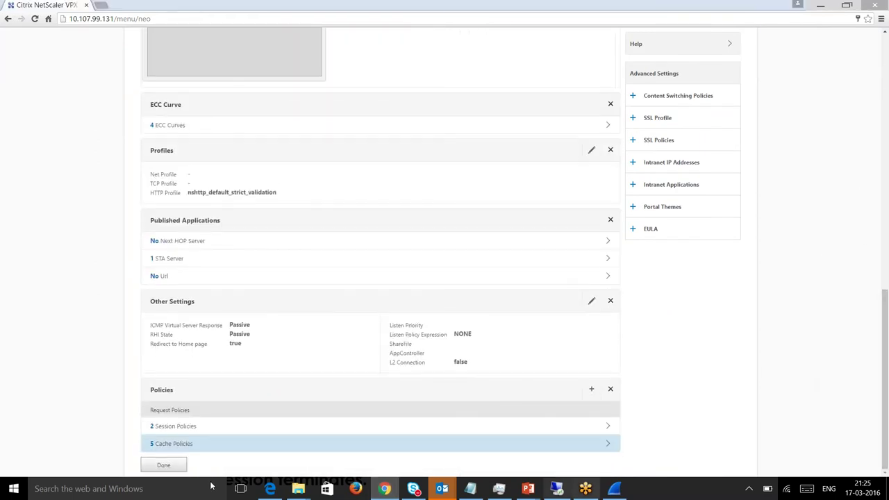
# Step: Inspect the PL_WB_1.1.12.1 session profile's Published Applications settings, closing everything without changes
pyautogui.click(218, 425)
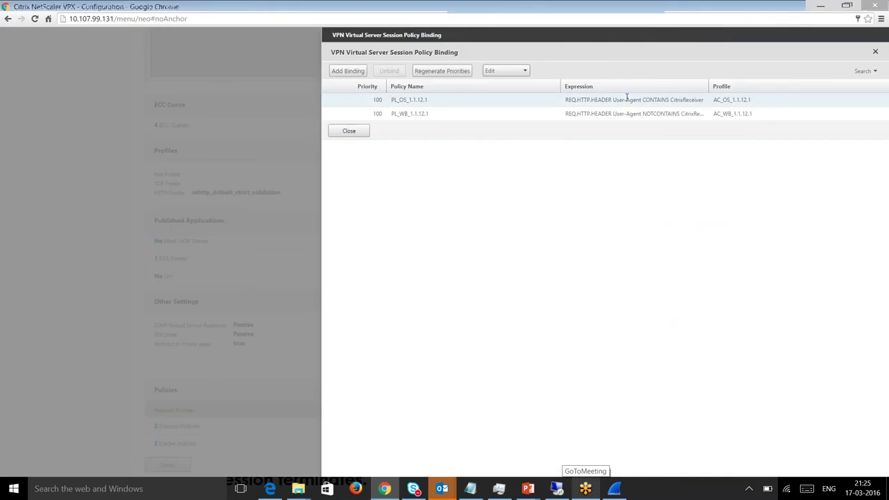
pyautogui.click(614, 100)
pyautogui.click(614, 113)
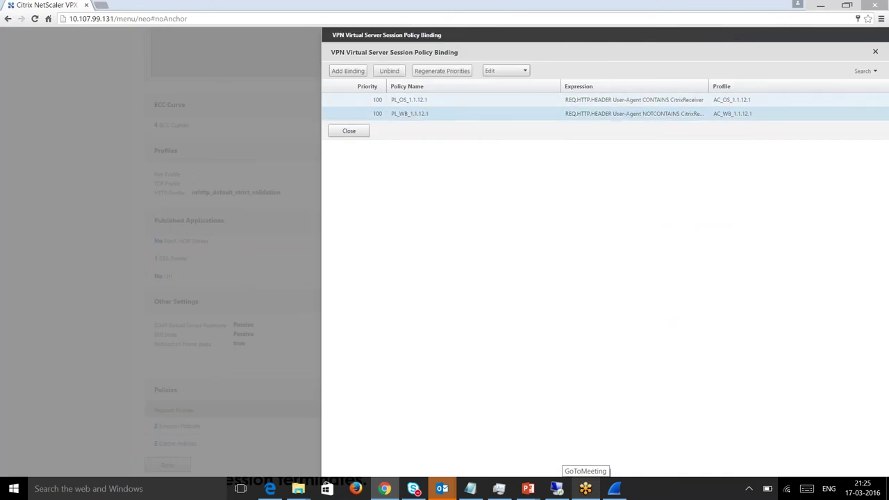
pyautogui.click(522, 72)
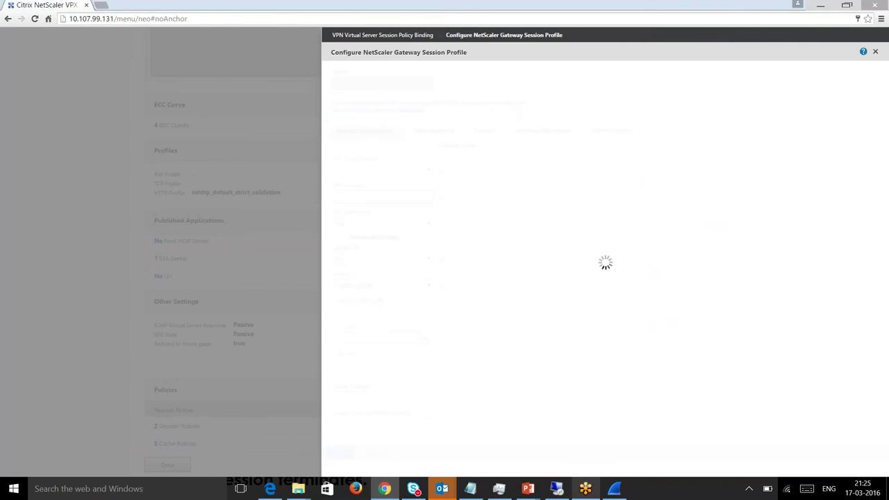
pyautogui.click(554, 135)
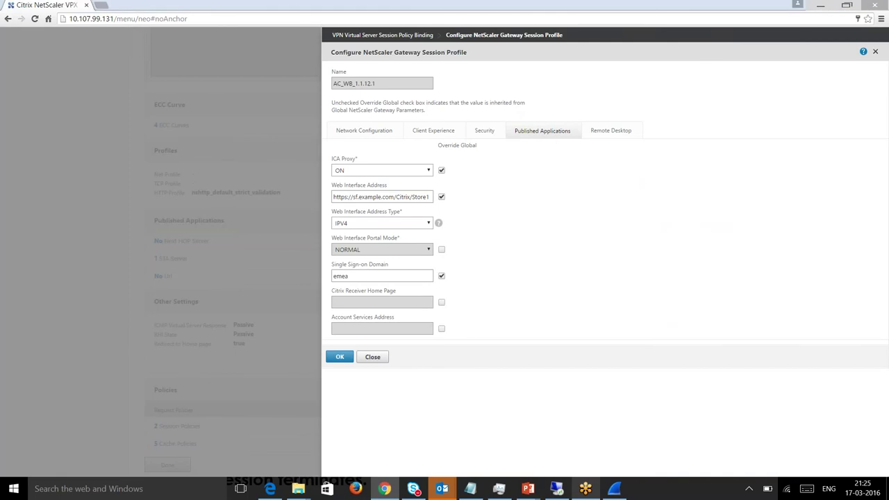
pyautogui.click(372, 358)
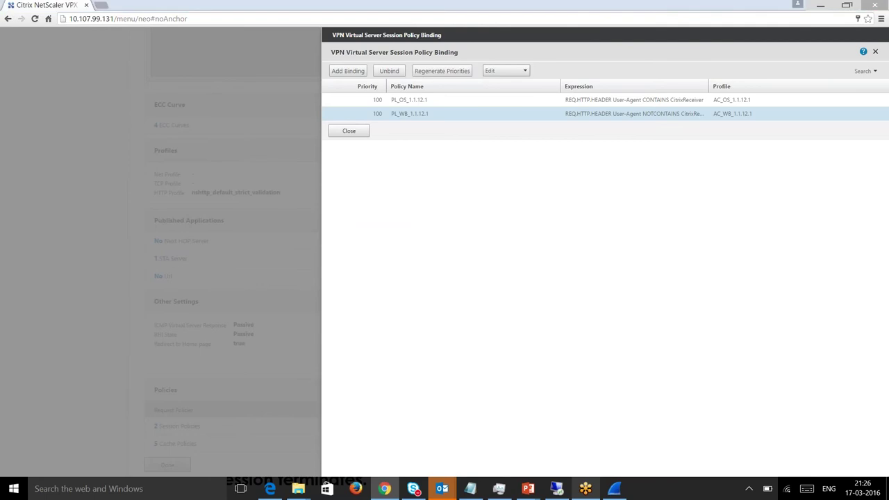
pyautogui.click(349, 131)
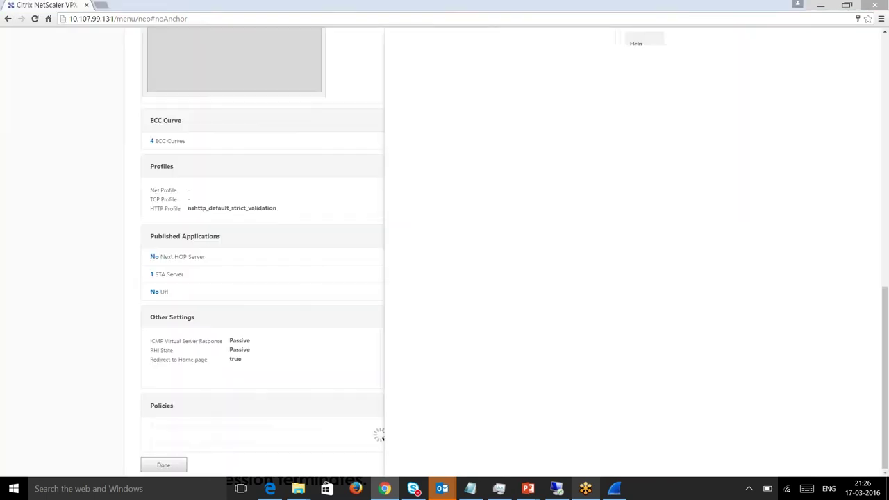
# Step: Return to the Virtual Servers list, briefly reopening _XD_test along the way
pyautogui.scroll(15, 780, 327)
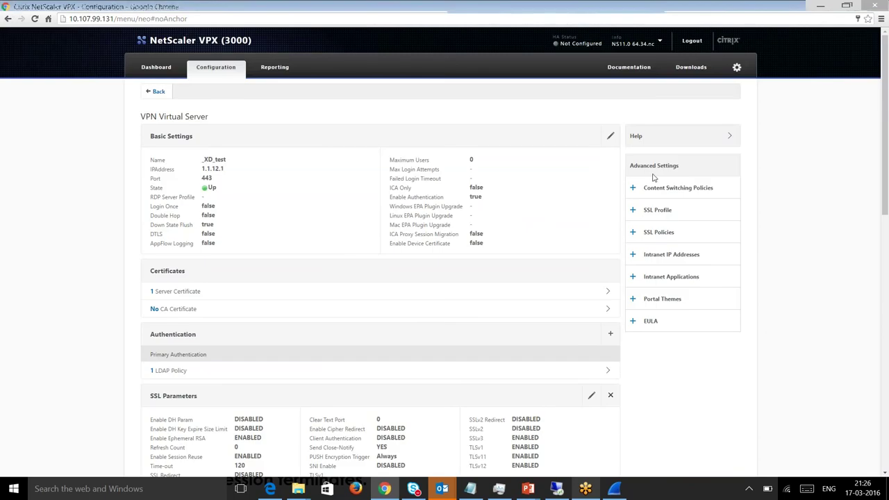
pyautogui.click(155, 91)
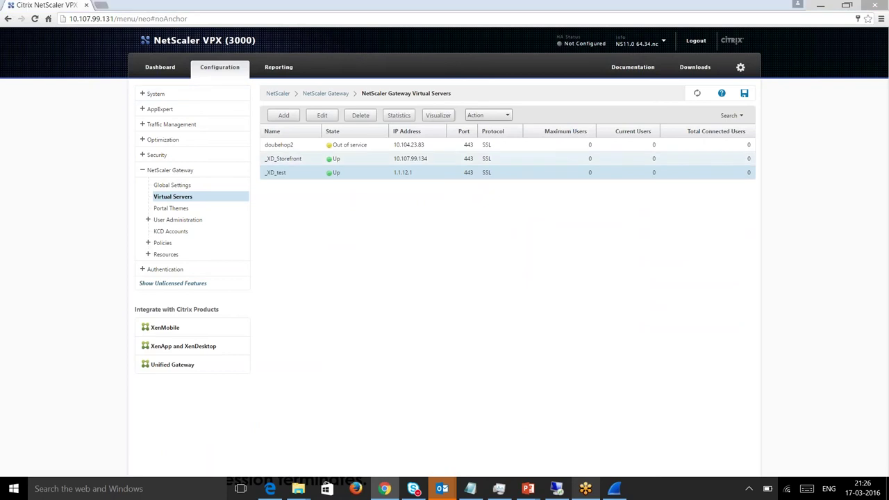
pyautogui.click(322, 115)
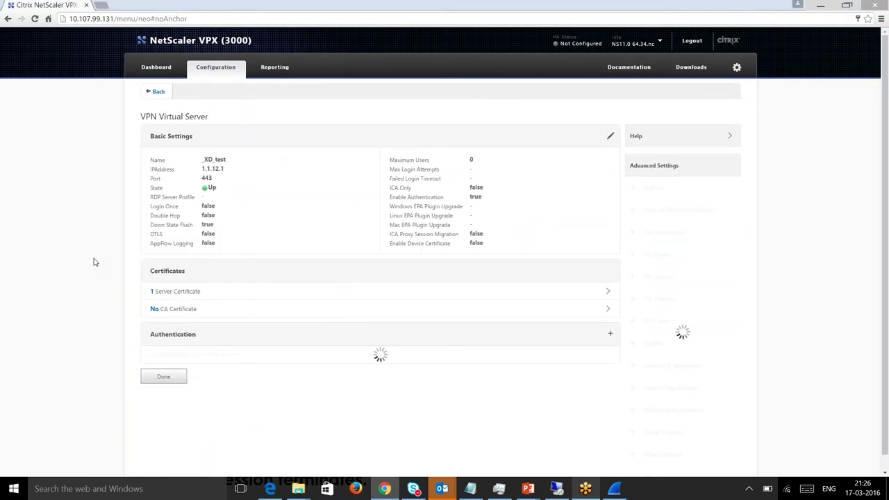
pyautogui.click(156, 91)
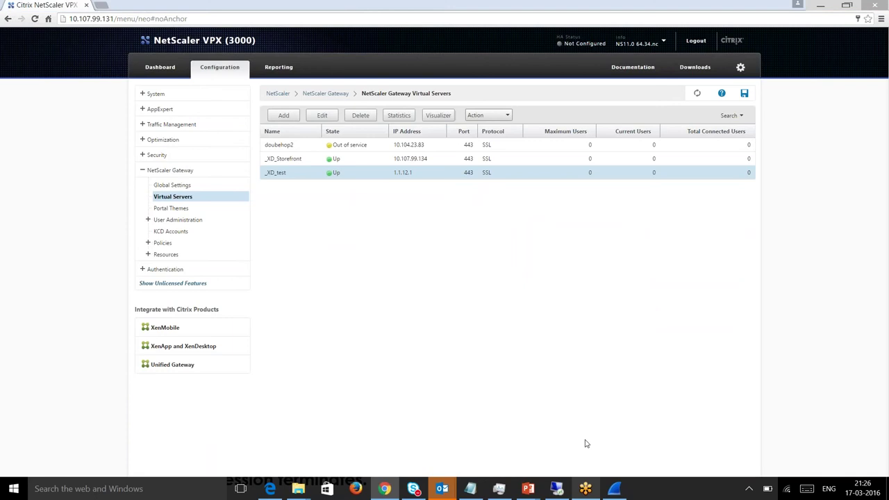
# Step: In the maximized StoreFront remote session, open the NsSF gateway's general settings
pyautogui.click(558, 490)
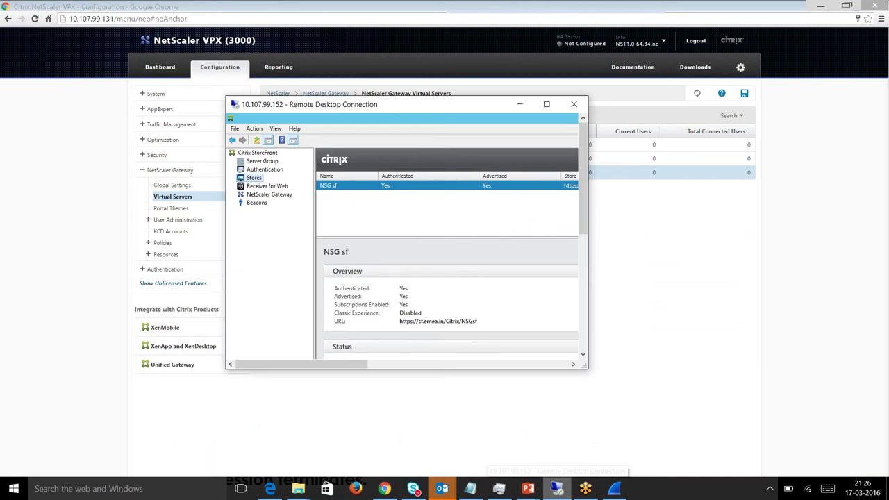
pyautogui.click(546, 104)
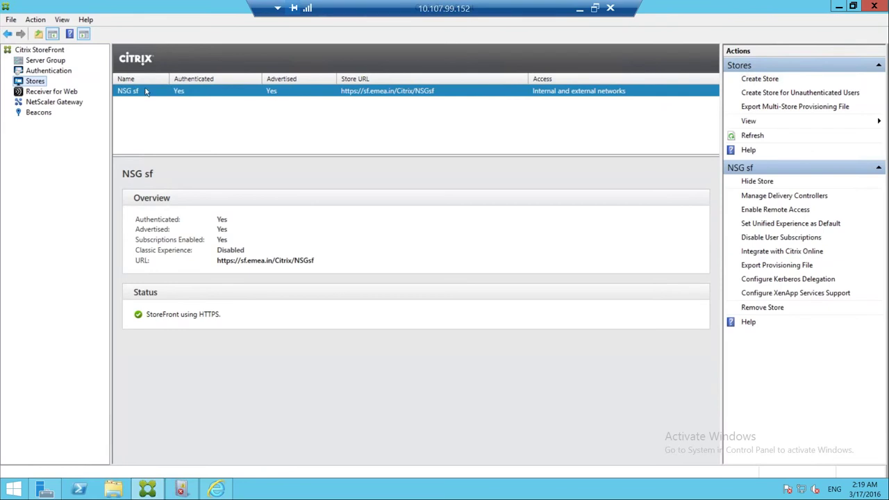
pyautogui.click(70, 102)
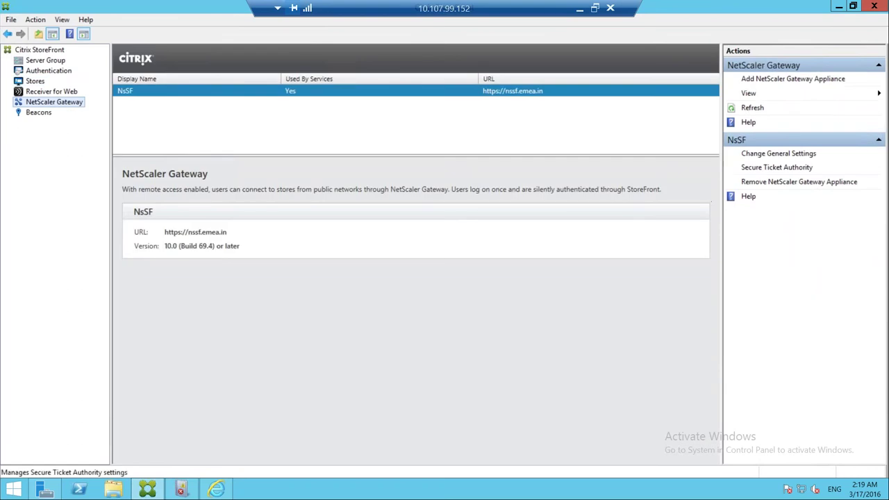
pyautogui.click(793, 153)
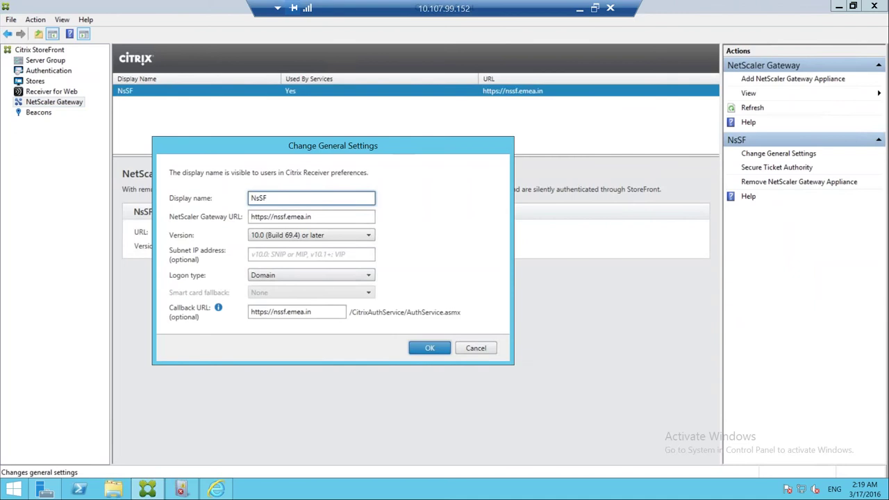
pyautogui.click(324, 217)
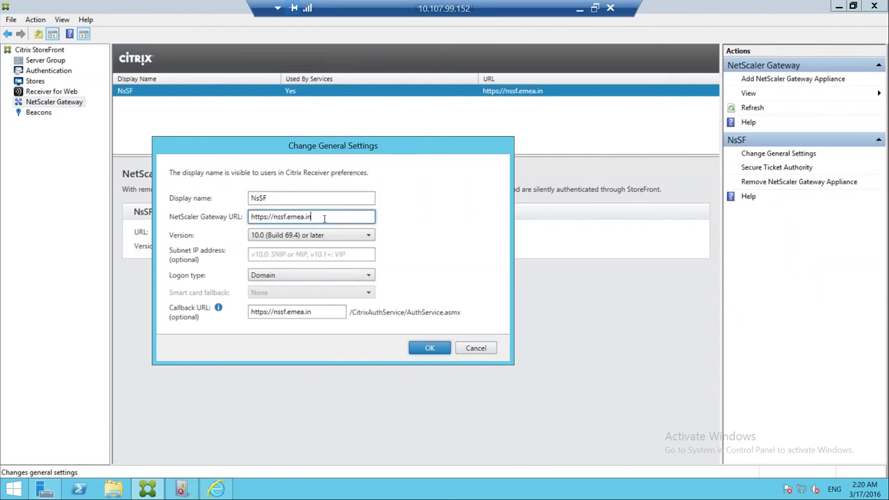
pyautogui.doubleClick(277, 216)
pyautogui.moveTo(260, 216); pyautogui.dragTo(252, 216)
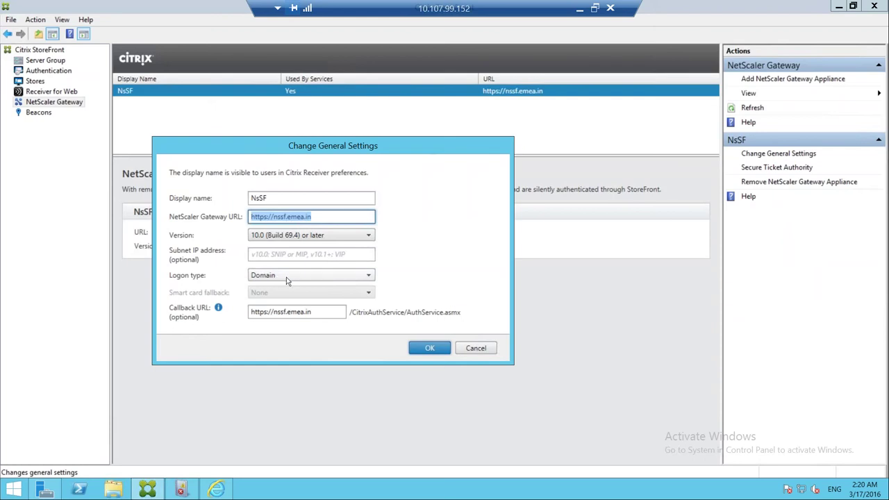
pyautogui.click(317, 315)
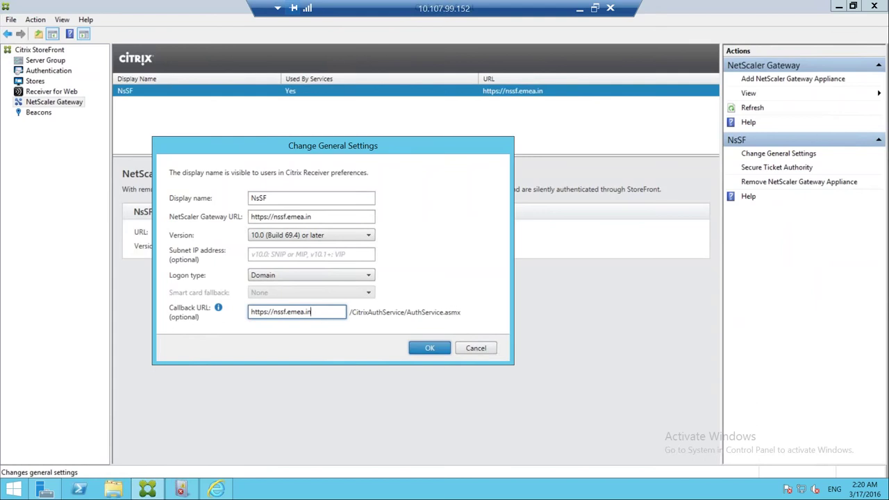
pyautogui.click(470, 351)
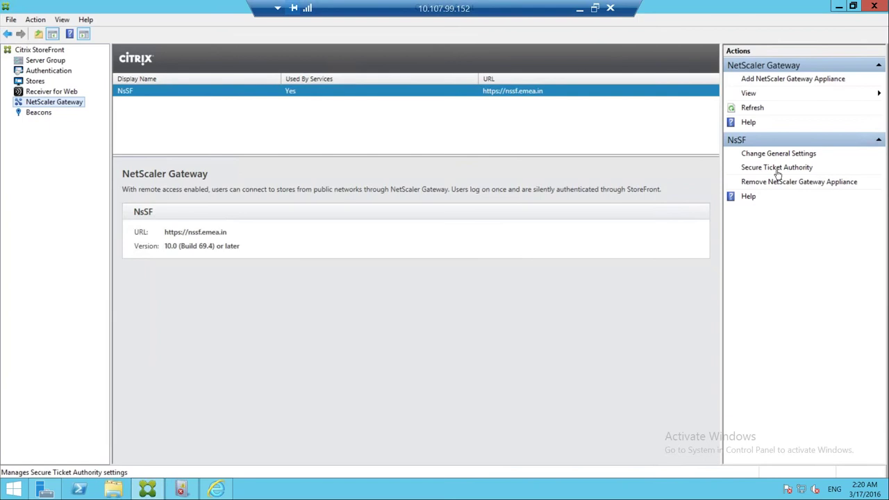
pyautogui.click(777, 170)
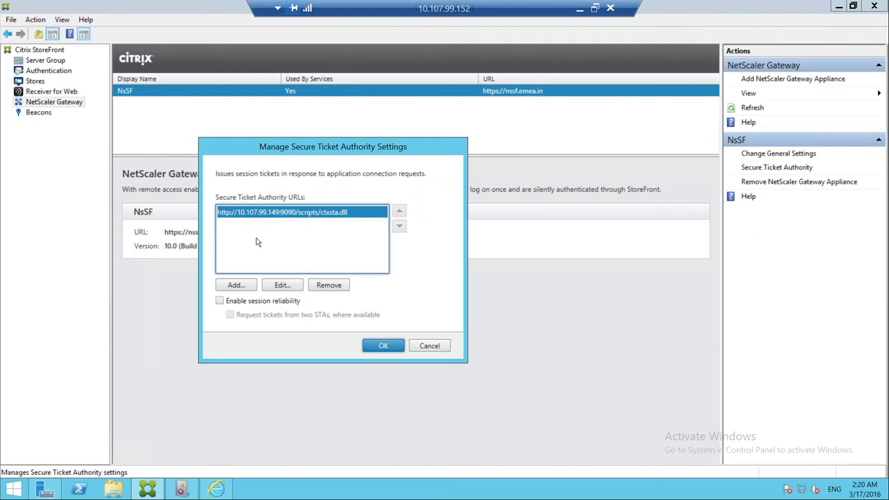
pyautogui.click(427, 347)
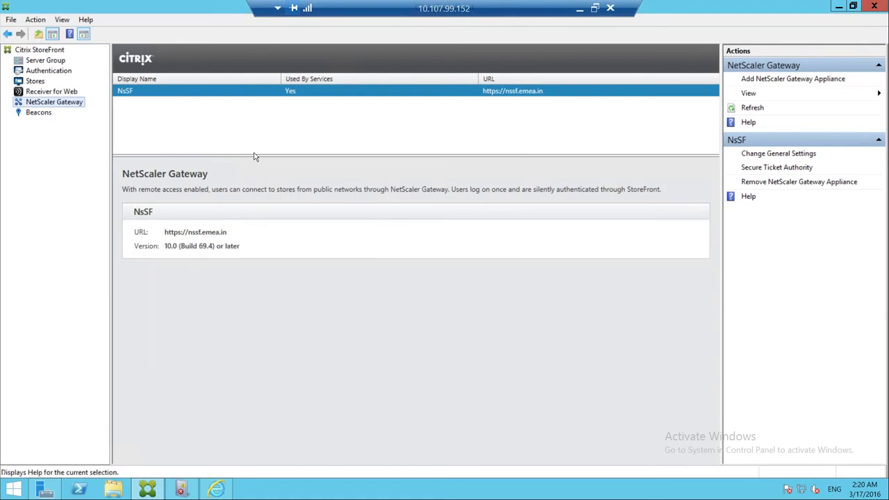
# Step: Open the NSG sf store's remote access settings, toggle NsSF off and on, then cancel
pyautogui.click(36, 81)
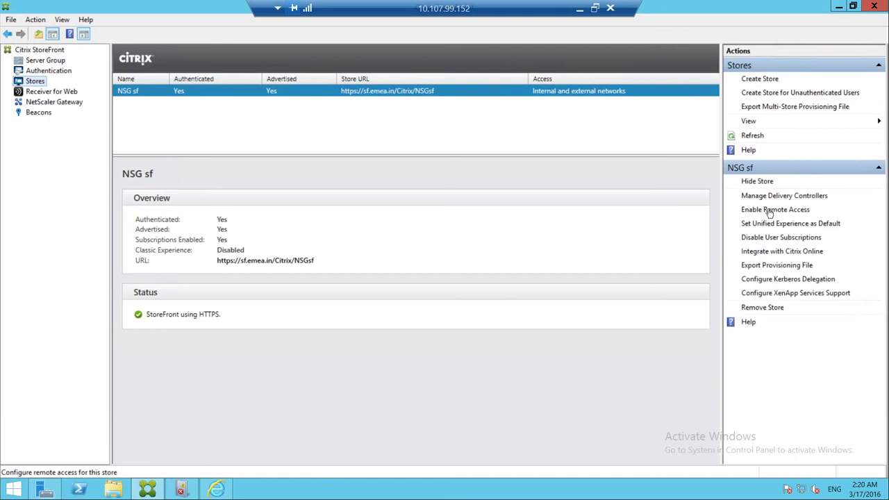
pyautogui.click(775, 210)
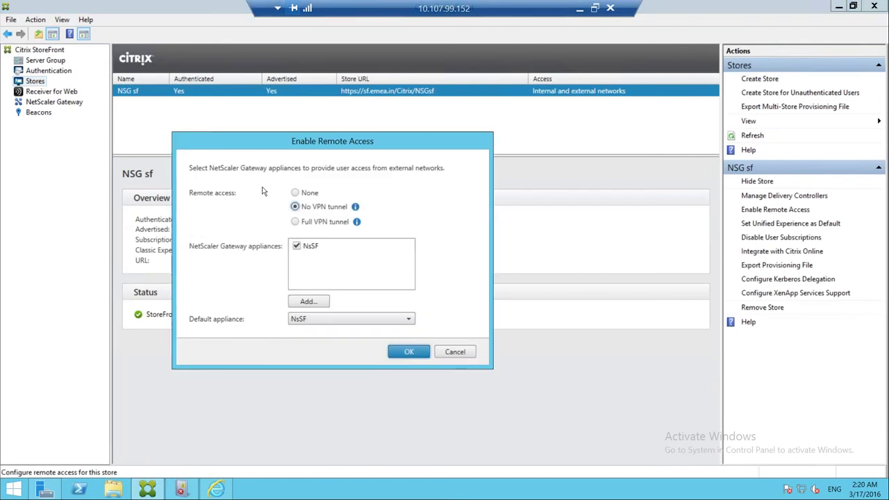
pyautogui.click(296, 248)
pyautogui.click(297, 248)
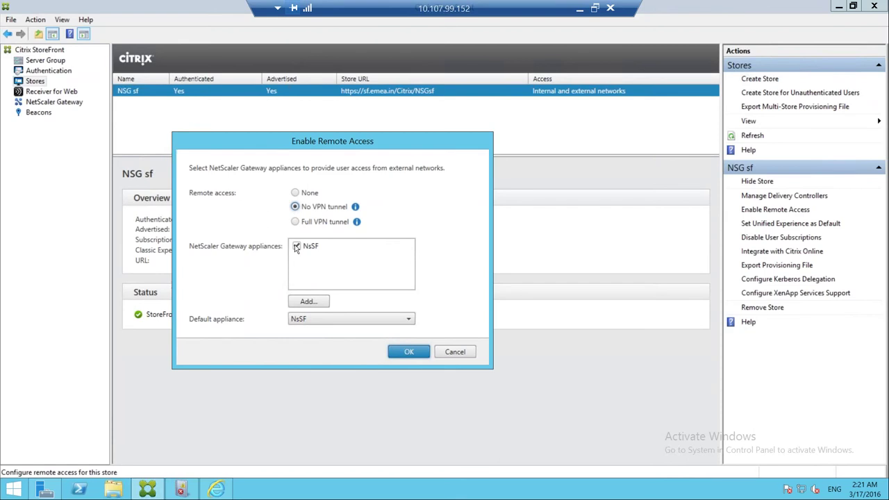
pyautogui.click(450, 352)
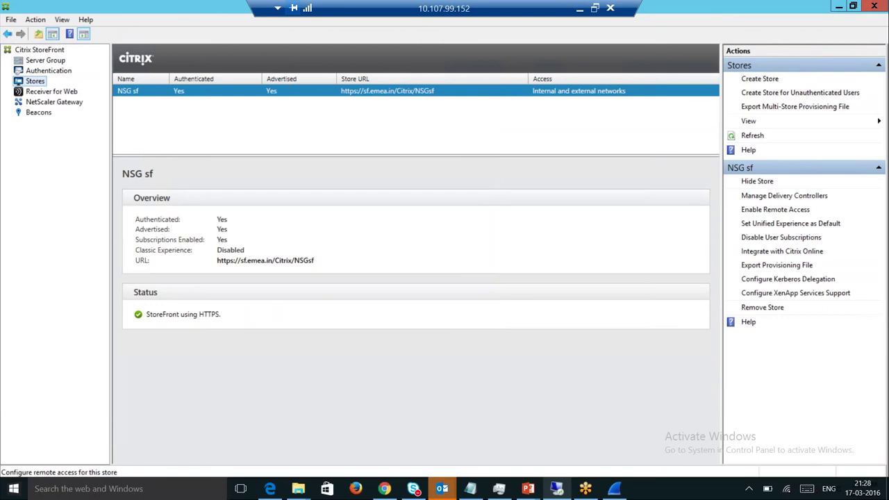
pyautogui.click(580, 8)
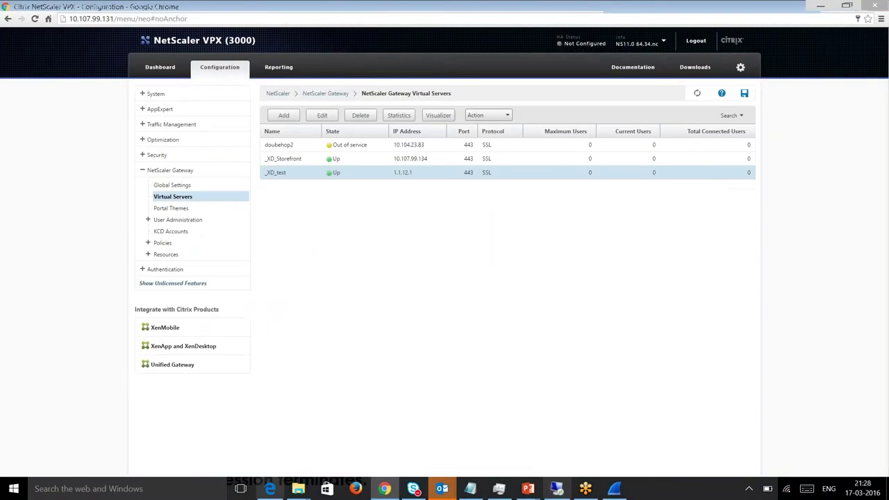
pyautogui.click(271, 490)
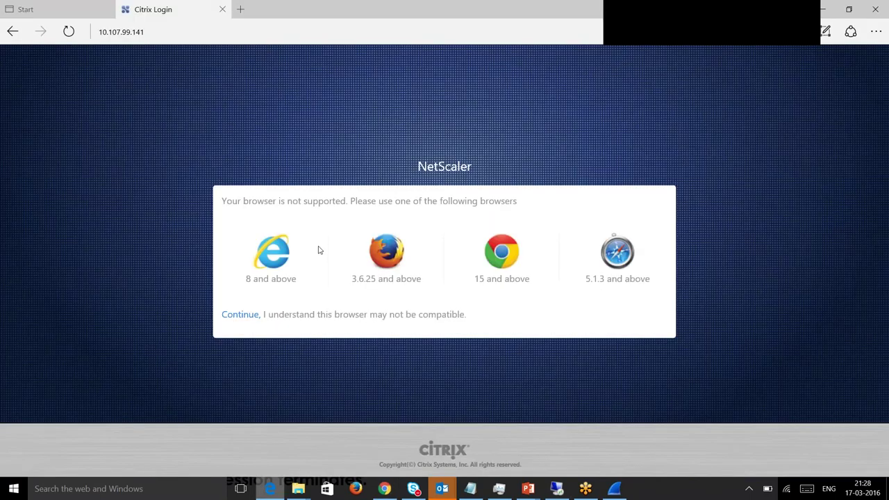
pyautogui.click(222, 9)
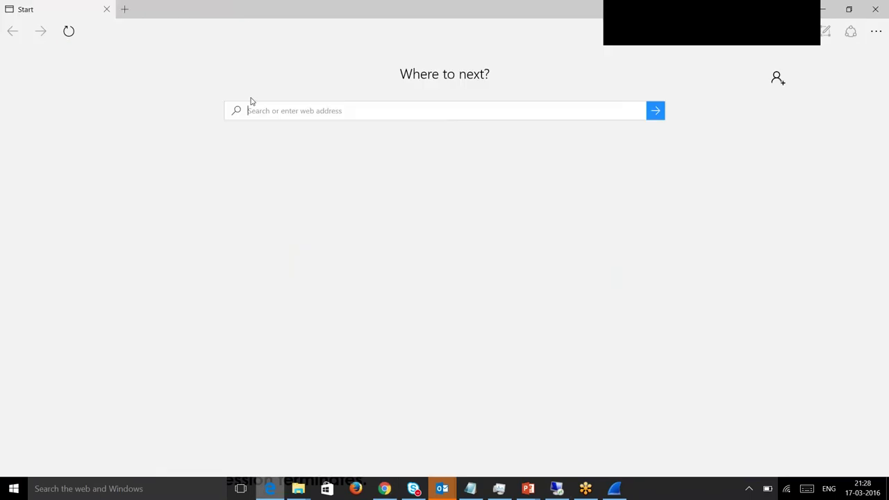
pyautogui.write('https')
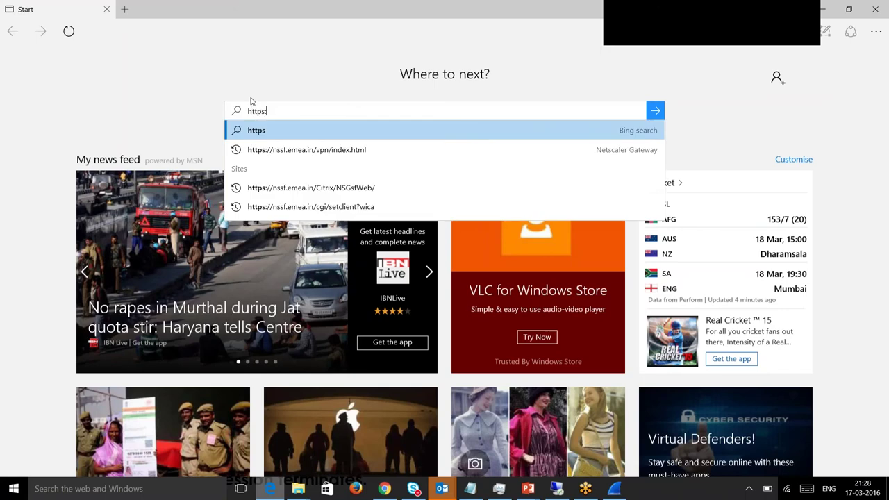
pyautogui.write('://nss')
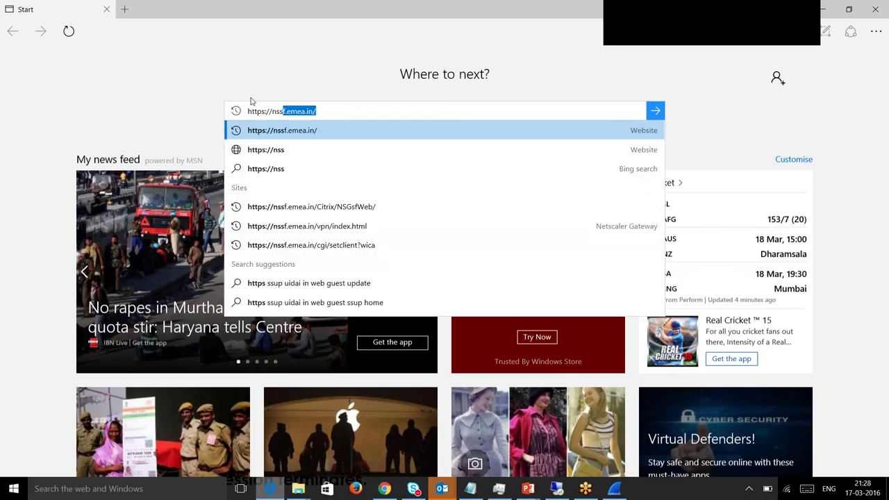
pyautogui.write('f.emea.in')
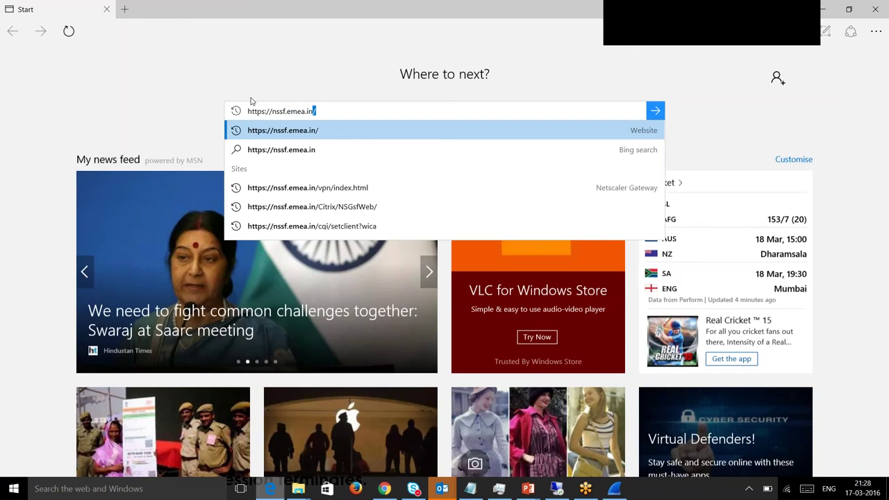
pyautogui.press('Return')
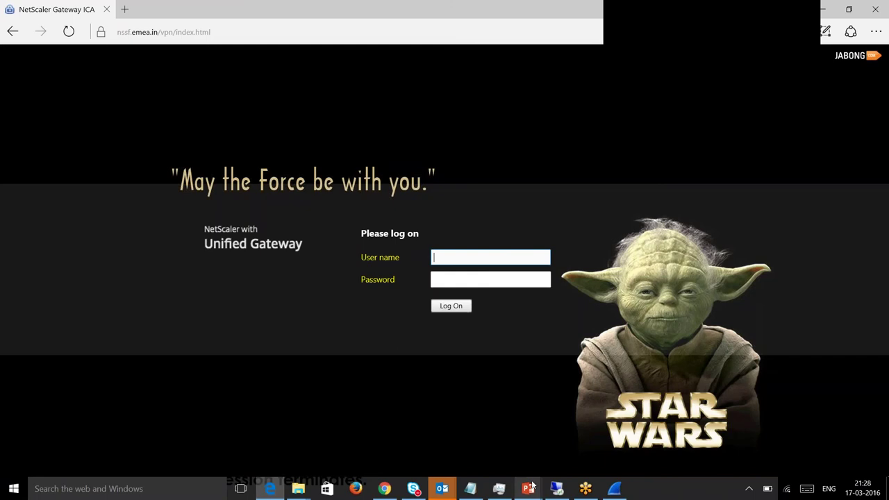
# Step: Start the NSG gateway presentation slide show and go back to its title slide
pyautogui.click(530, 488)
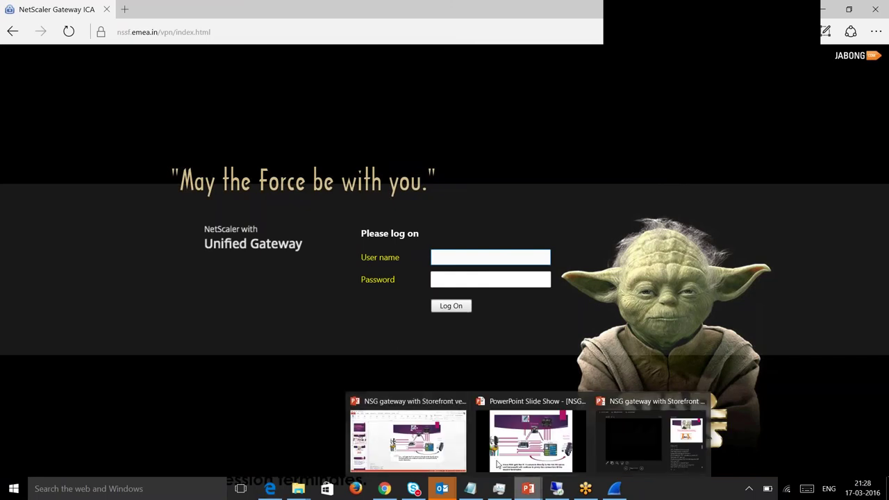
pyautogui.click(412, 426)
pyautogui.hotkey('shift', 'F5')
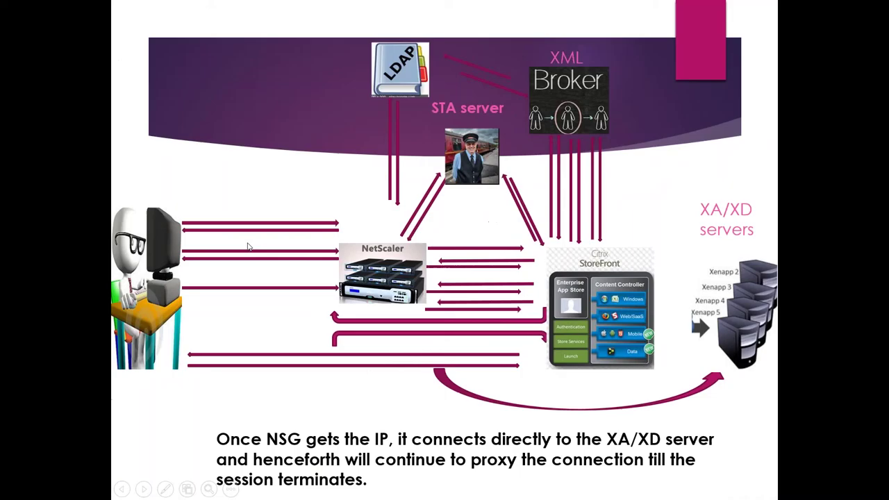
pyautogui.press('Left')
pyautogui.press('Left')
pyautogui.press('Left')
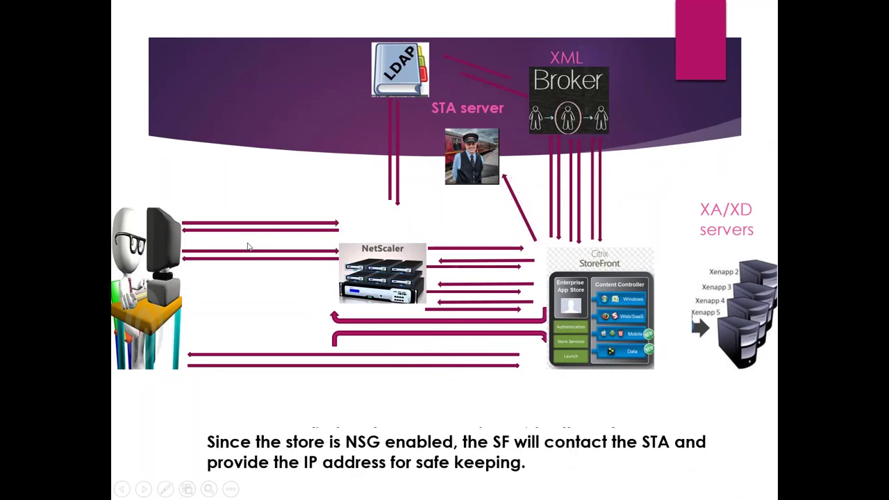
pyautogui.press('Left')
pyautogui.press('Left')
pyautogui.press('Left')
pyautogui.press('Left')
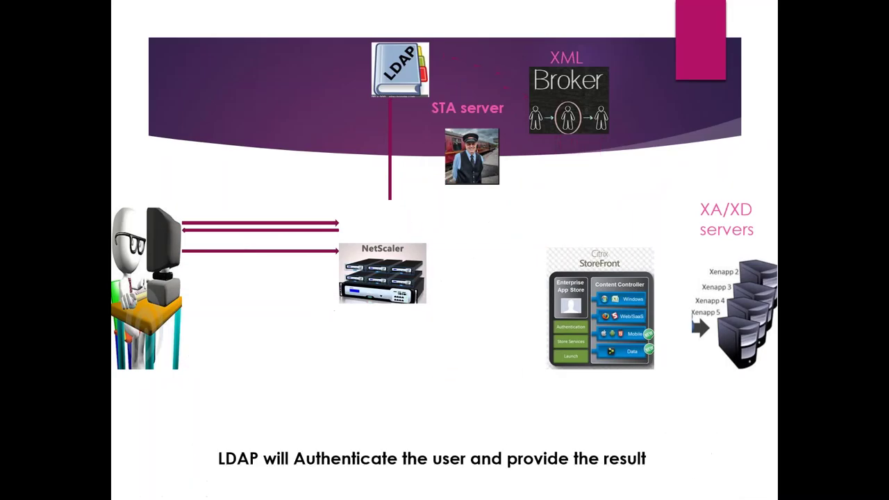
pyautogui.press('Left')
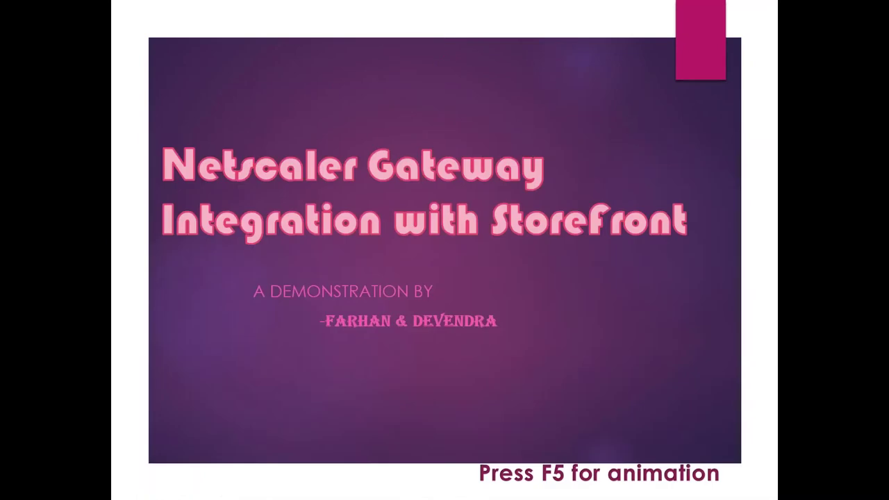
# Step: Play the gateway diagram through SSL handshake, login page and credentials steps, then show the desktop
pyautogui.press('Right')
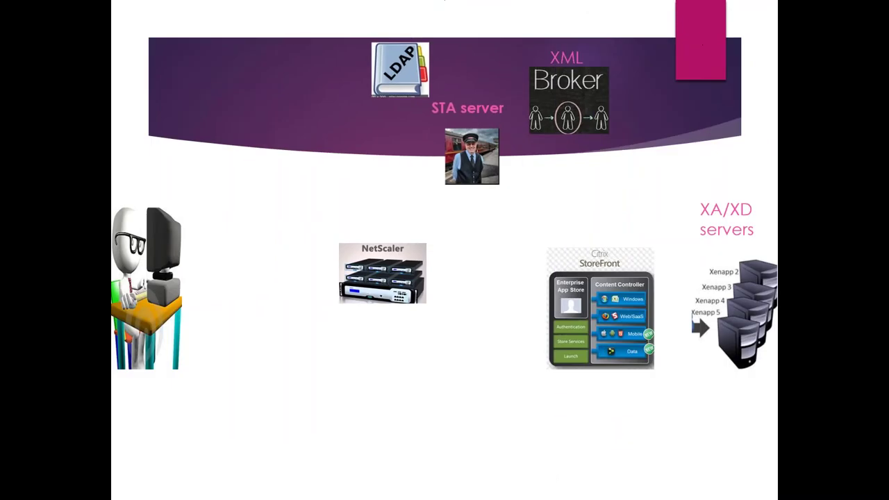
pyautogui.press('Right')
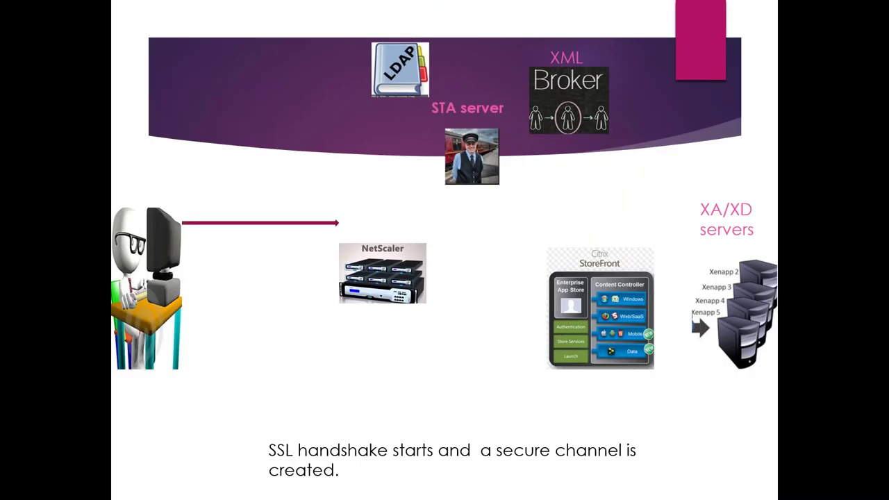
pyautogui.press('Right')
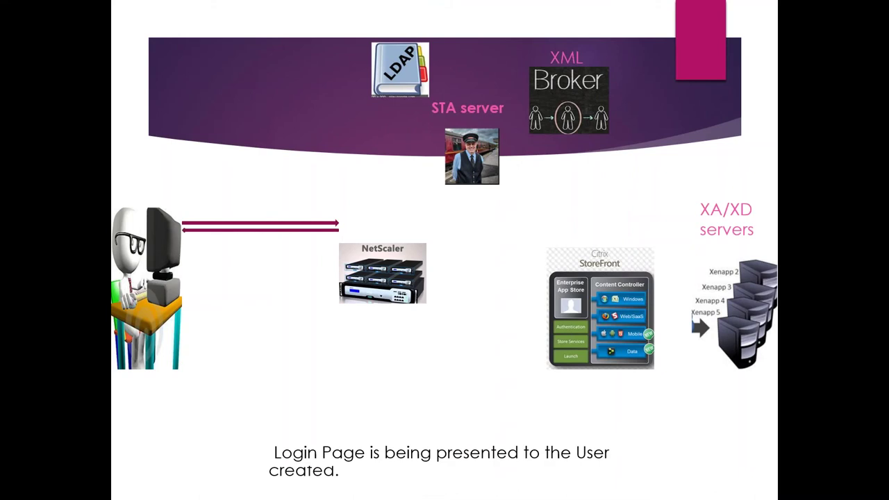
pyautogui.press('Right')
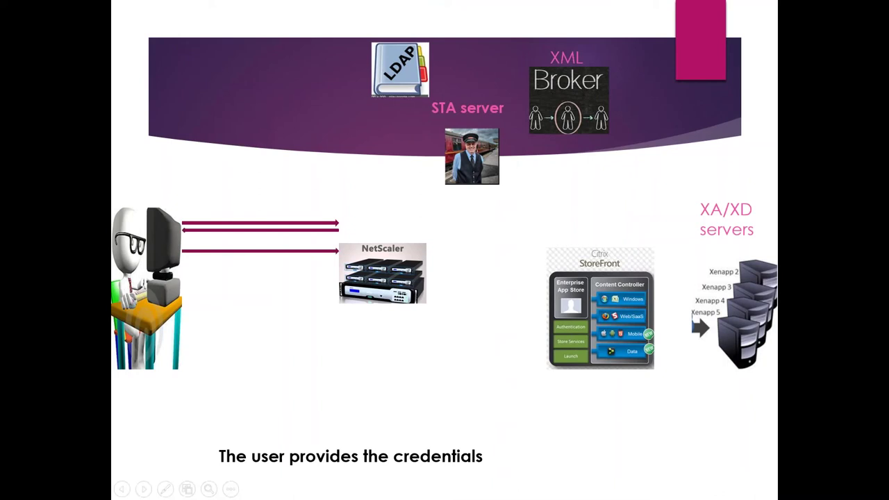
pyautogui.press('super+d')
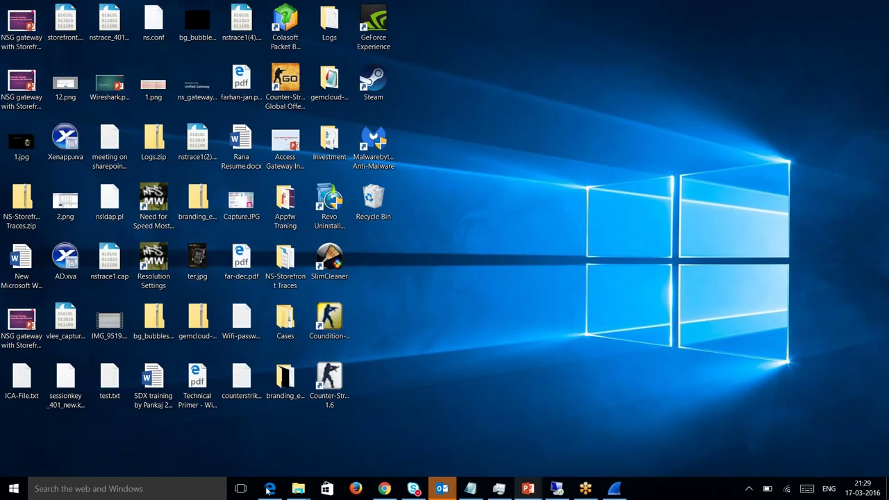
# Step: Log on at the gateway page with the user's name and password, then return to the slide show
pyautogui.click(269, 490)
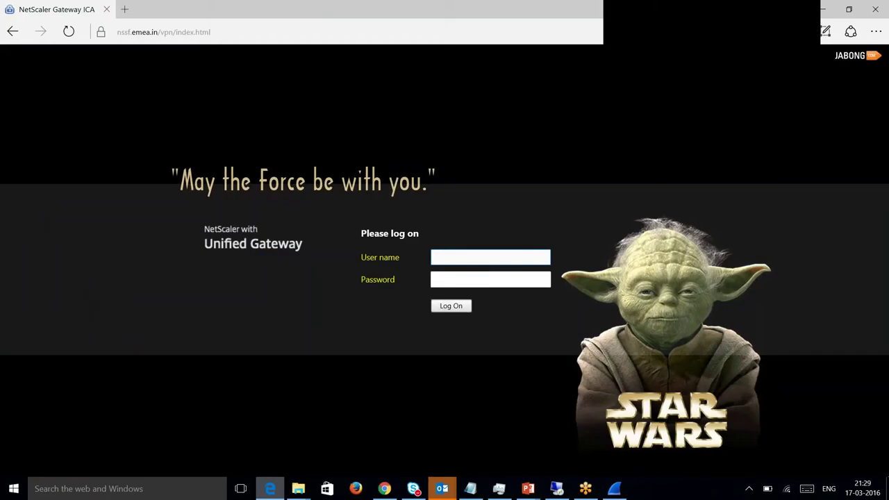
pyautogui.write('farhan')
pyautogui.press('Tab')
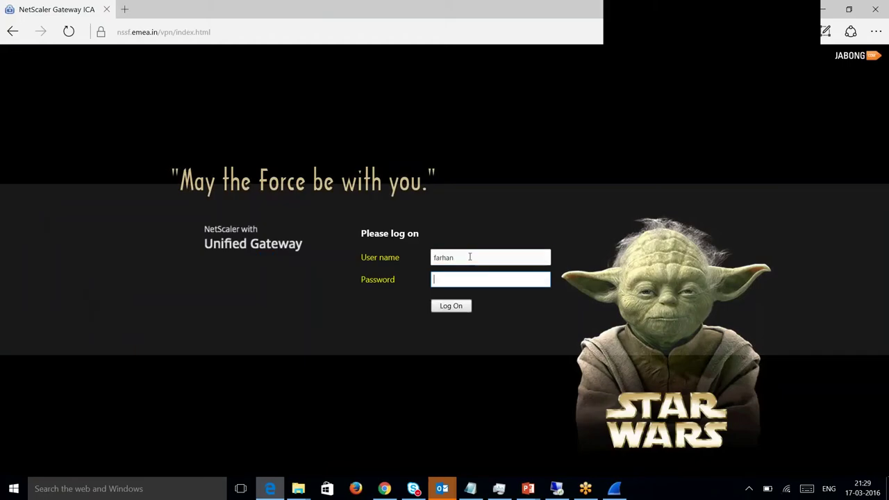
pyautogui.write('•••••••••')
pyautogui.click(461, 308)
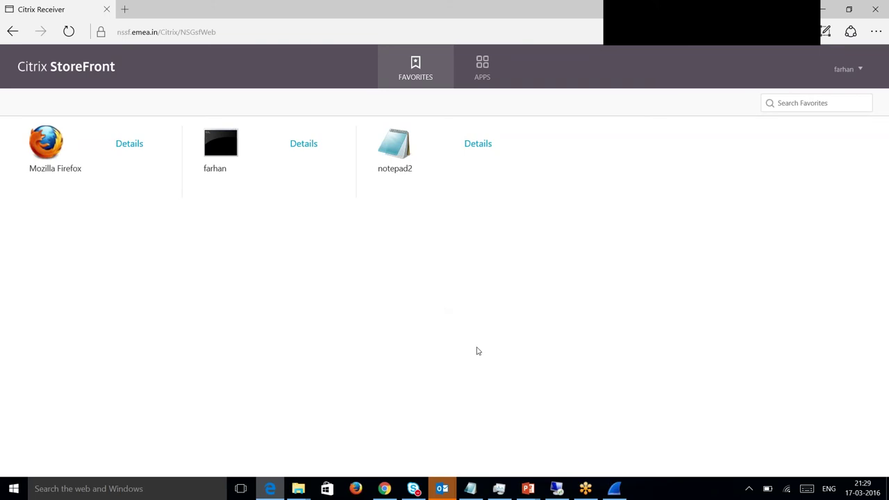
pyautogui.moveTo(528, 489)
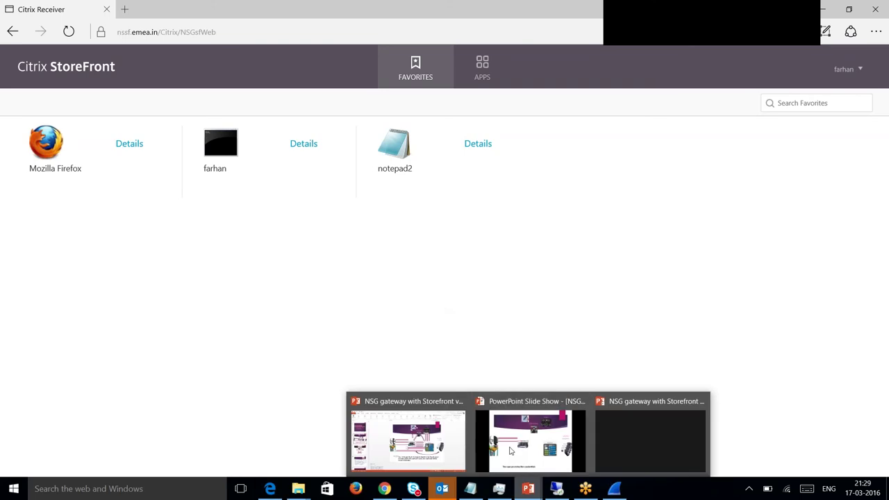
pyautogui.click(532, 435)
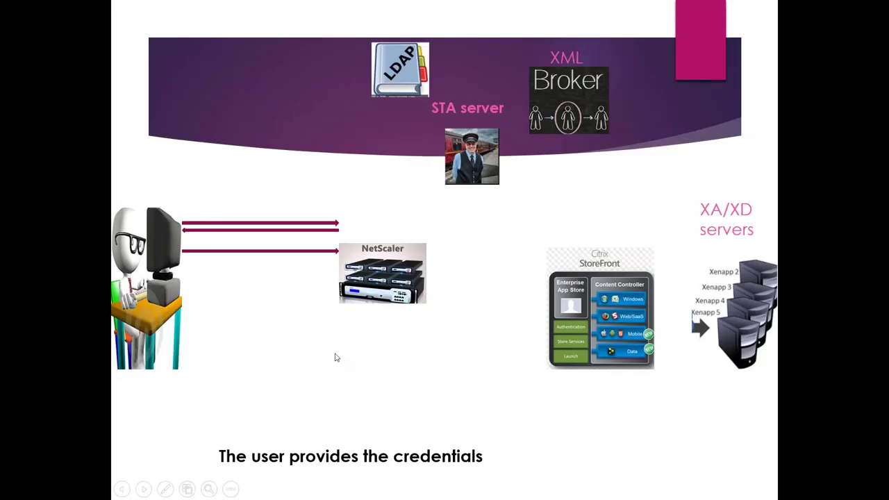
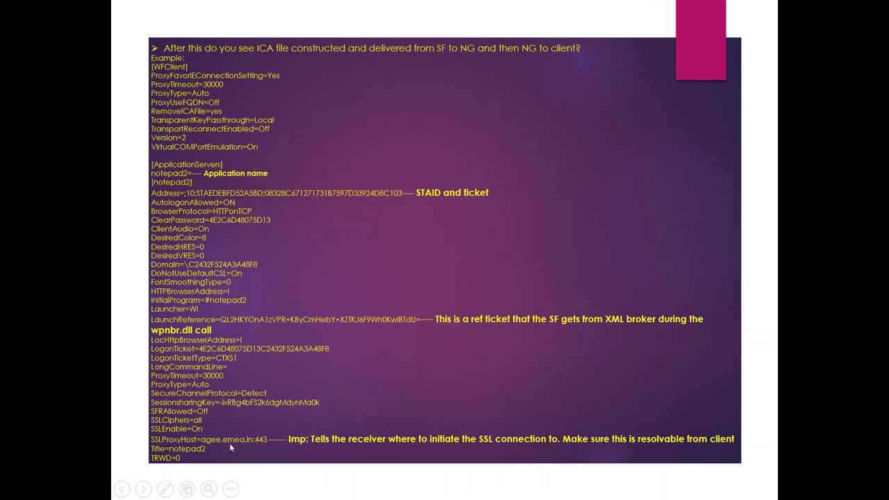
# Step: Advance to the Netscaler Trace export slide
pyautogui.click(588, 378)
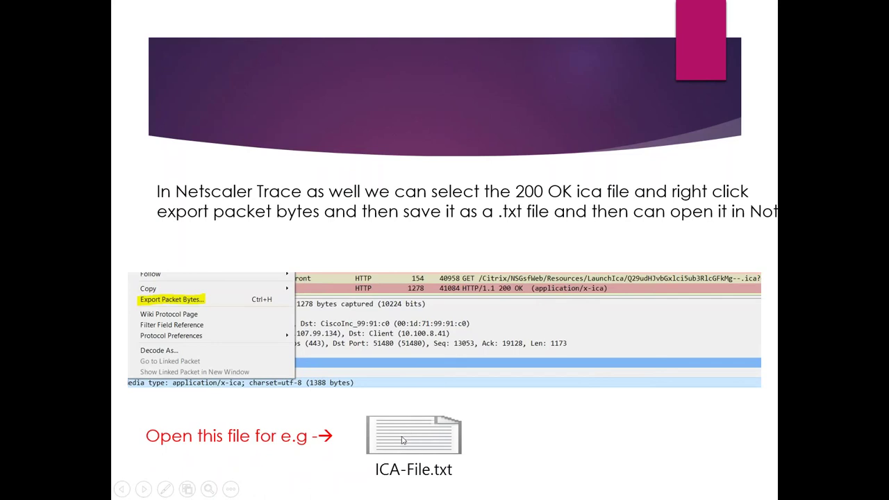
pyautogui.press('pagedown')
pyautogui.press('pagedown')
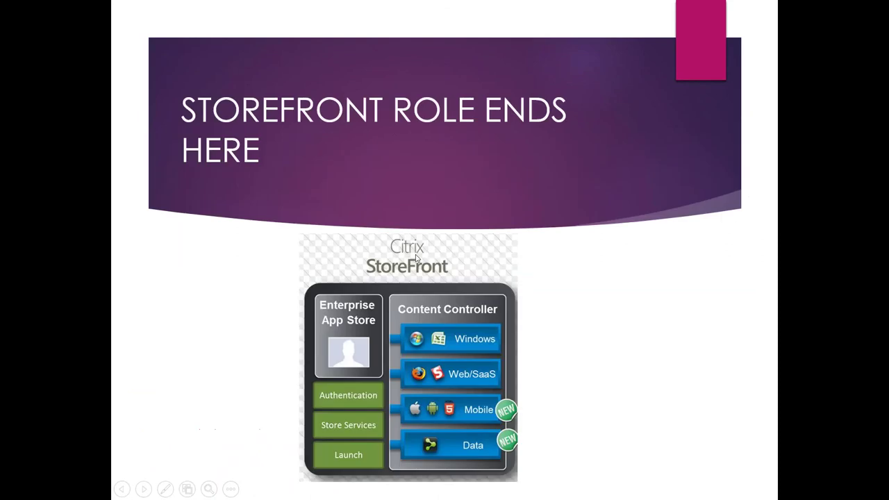
pyautogui.press('pageup')
pyautogui.press('pageup')
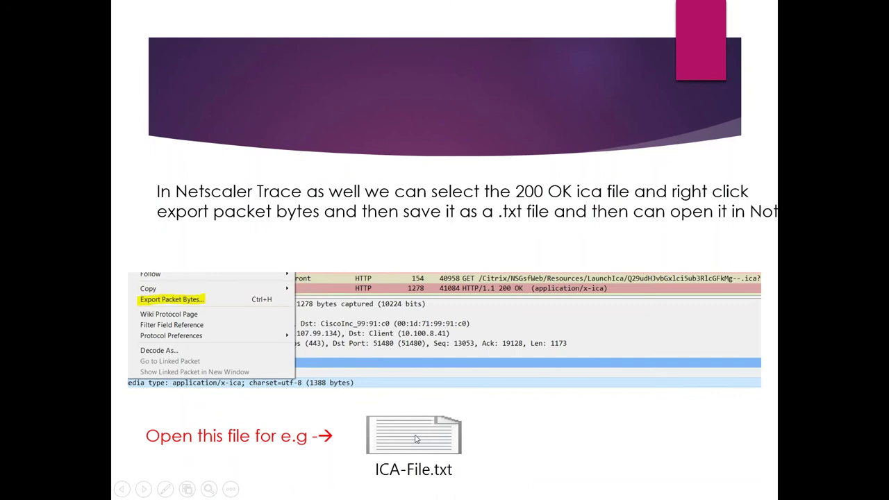
# Step: Dismiss the idle-session warning and leave the slide show for editing view
pyautogui.rightClick(417, 438)
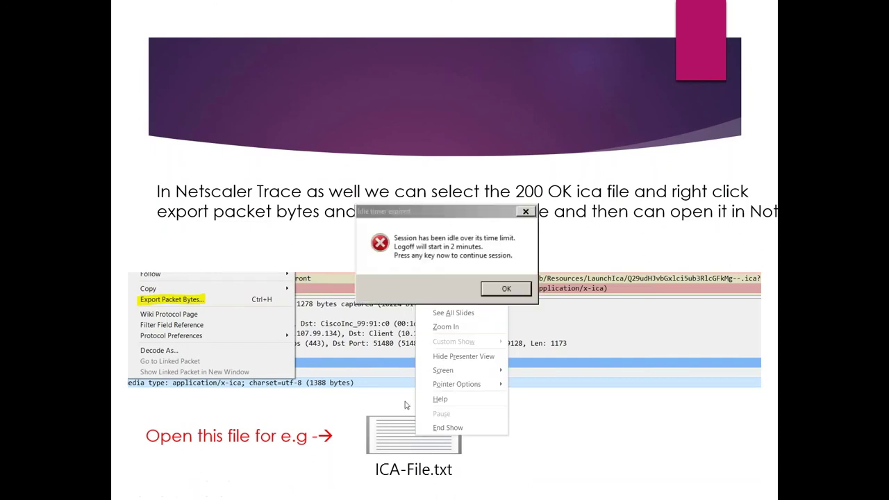
pyautogui.click(505, 289)
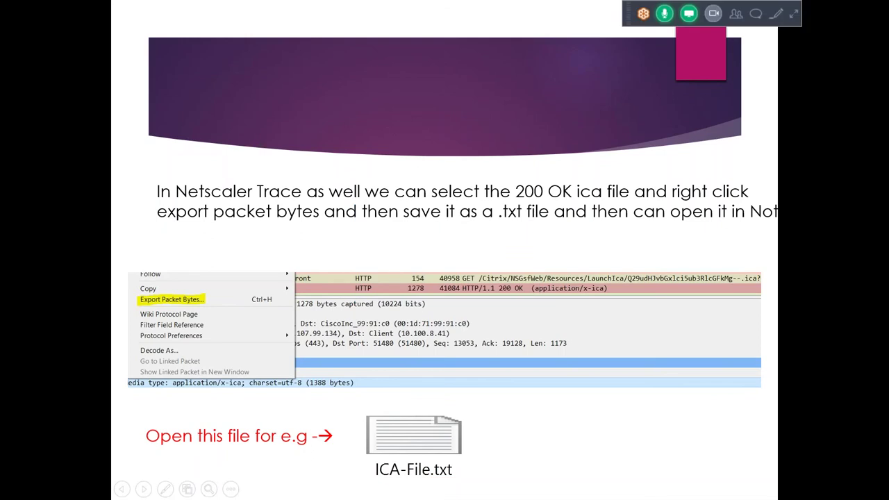
pyautogui.press('Escape')
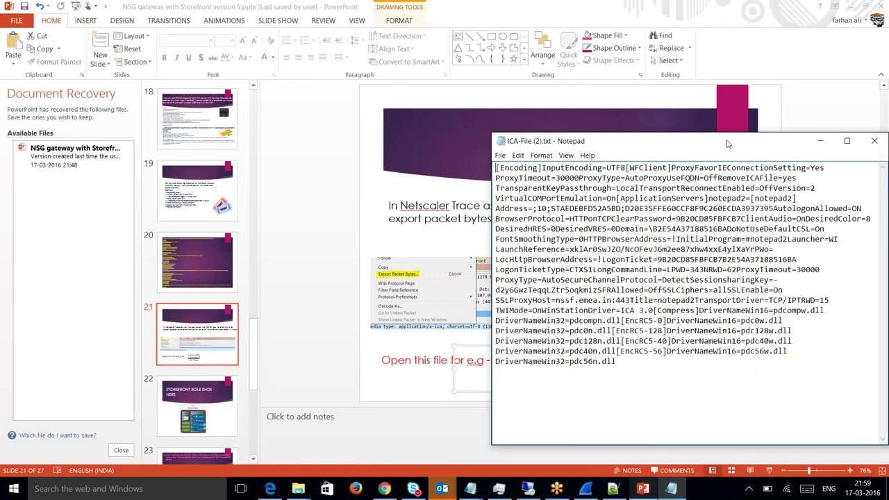
# Step: Highlight the notepad2 Title and the STA ticket in the ICA file, close Notepad, and present from slide 21
pyautogui.moveTo(664, 140); pyautogui.dragTo(467, 121)
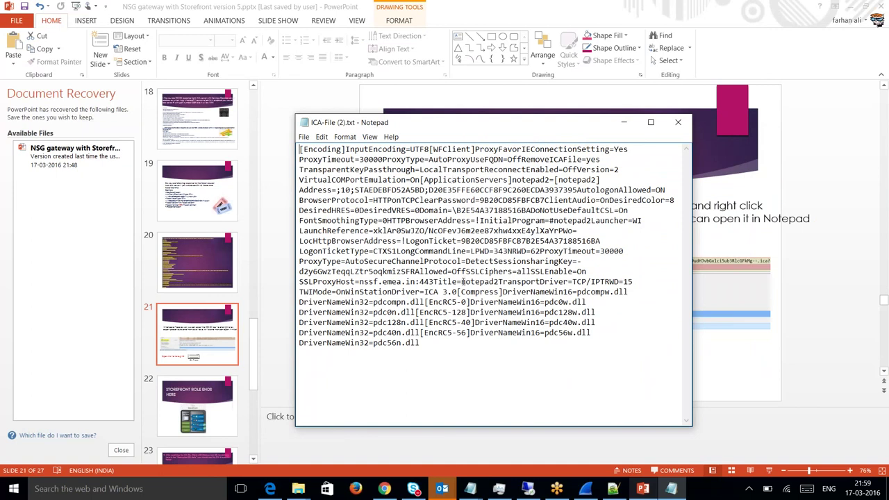
pyautogui.moveTo(462, 282); pyautogui.dragTo(499, 291)
pyautogui.moveTo(434, 190); pyautogui.dragTo(476, 200)
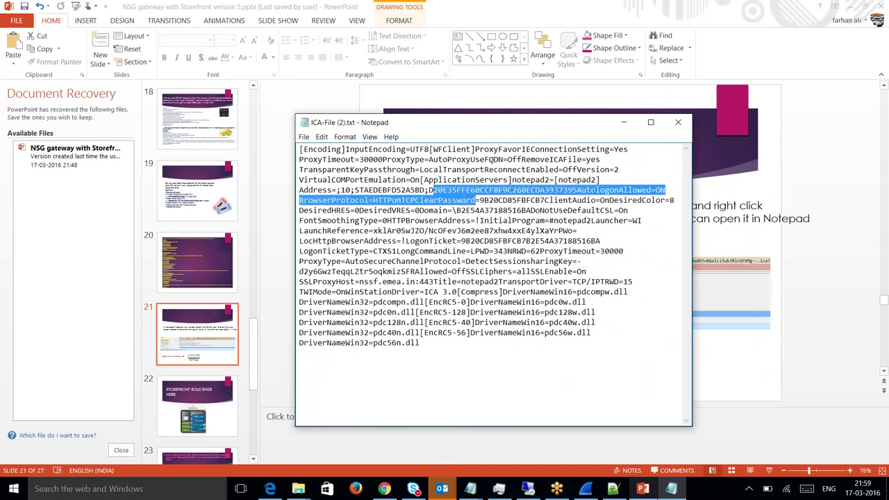
pyautogui.click(678, 122)
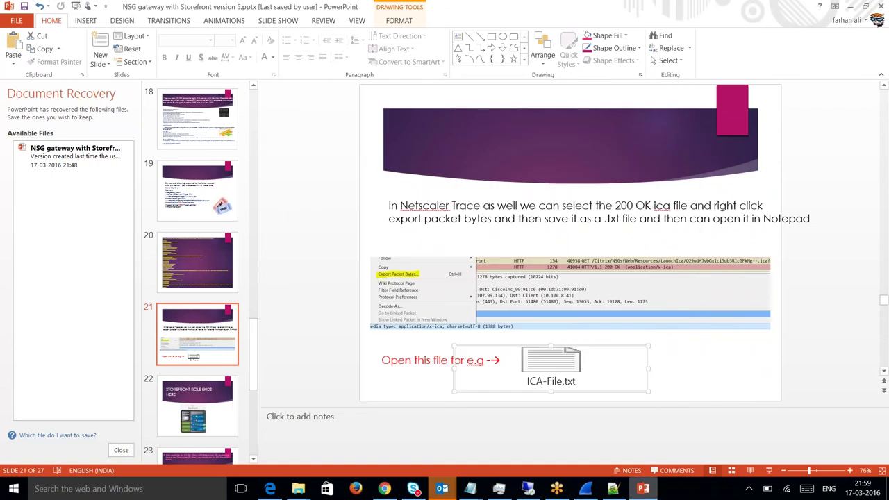
pyautogui.hotkey('shift', 'F5')
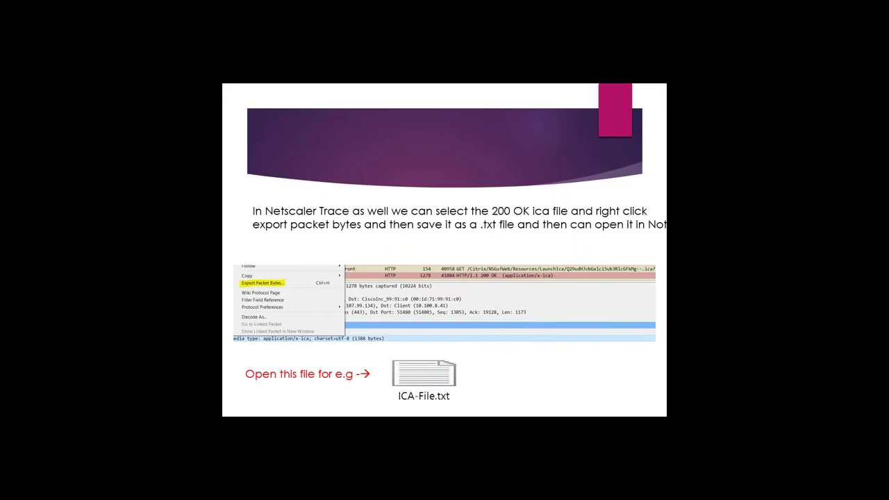
# Step: Advance through the StoreFront role and SSL handshake slides, then show the Windows desktop
pyautogui.press('Right')
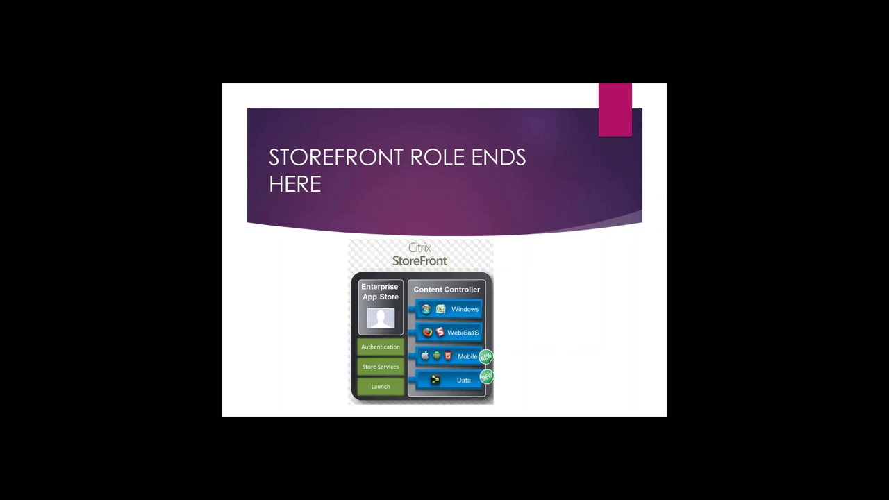
pyautogui.press('Right')
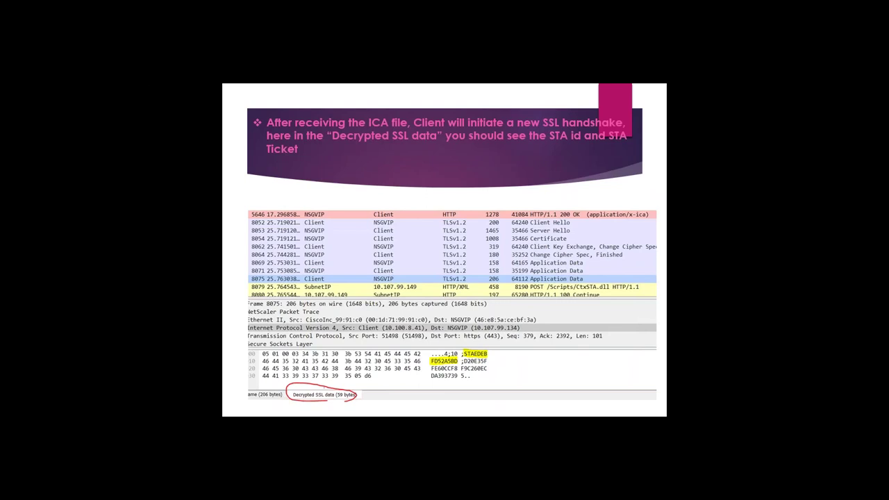
pyautogui.press('super+d')
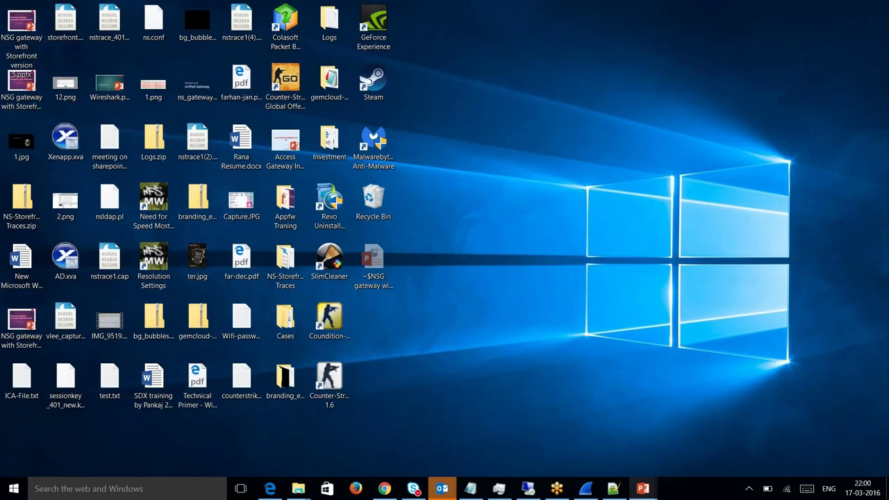
pyautogui.click(645, 489)
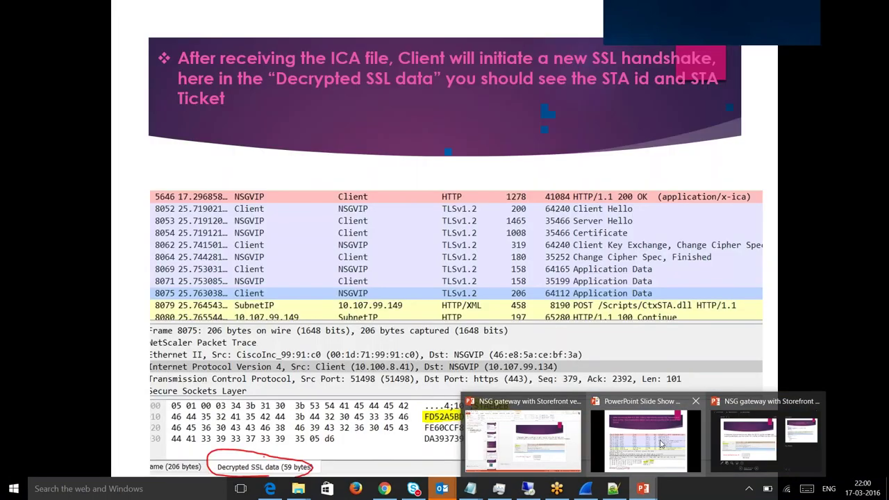
pyautogui.click(660, 443)
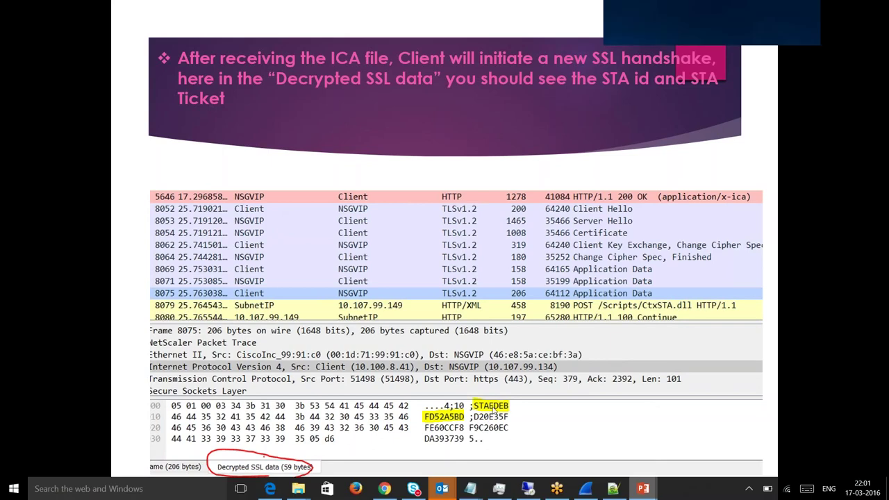
pyautogui.press('super+d')
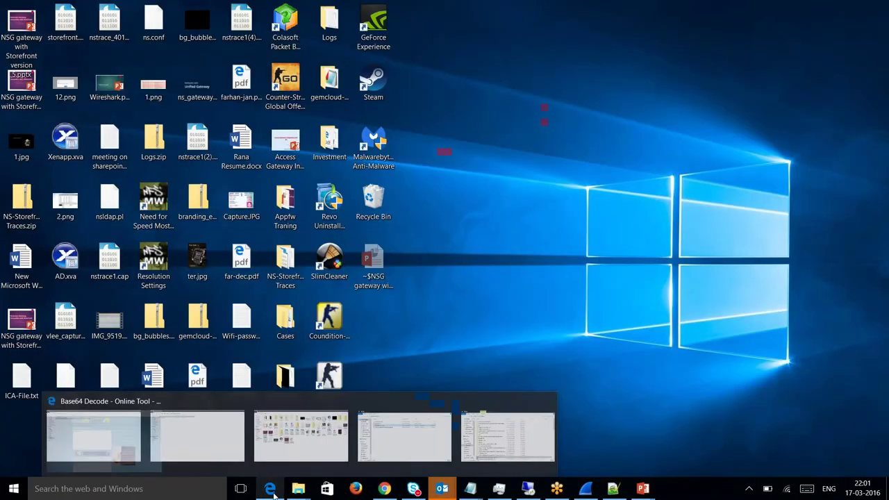
# Step: Switch to the NetScaler console, acknowledge the session-expired error, and sign back in
pyautogui.click(386, 490)
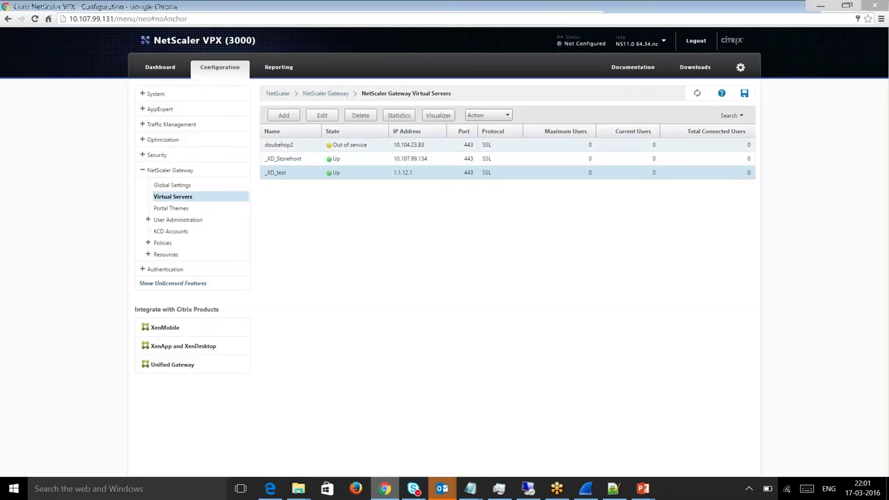
pyautogui.click(312, 158)
pyautogui.click(324, 116)
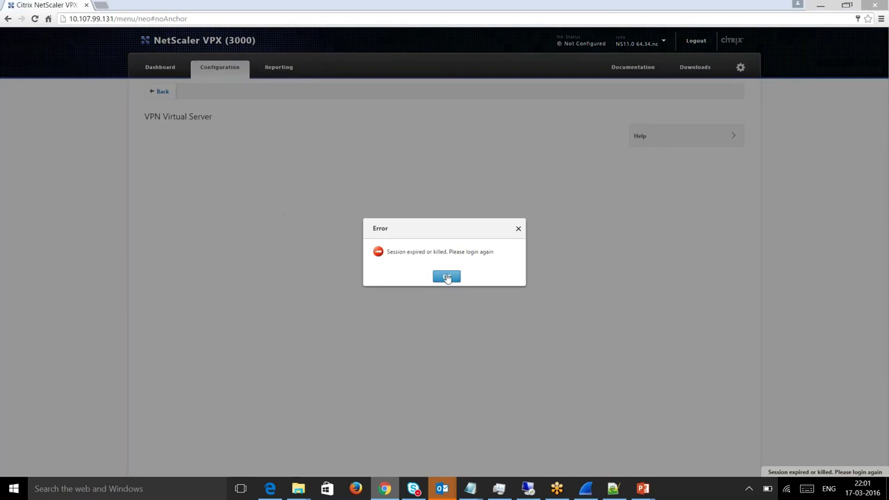
pyautogui.click(447, 277)
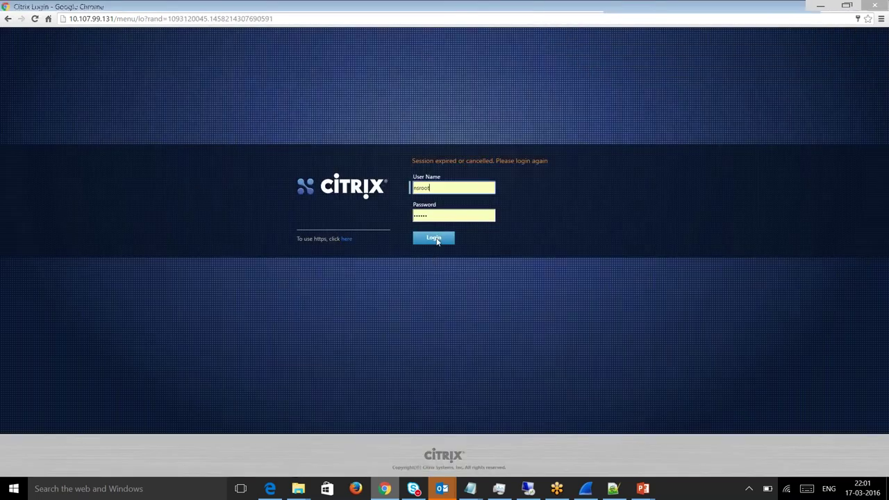
pyautogui.click(437, 240)
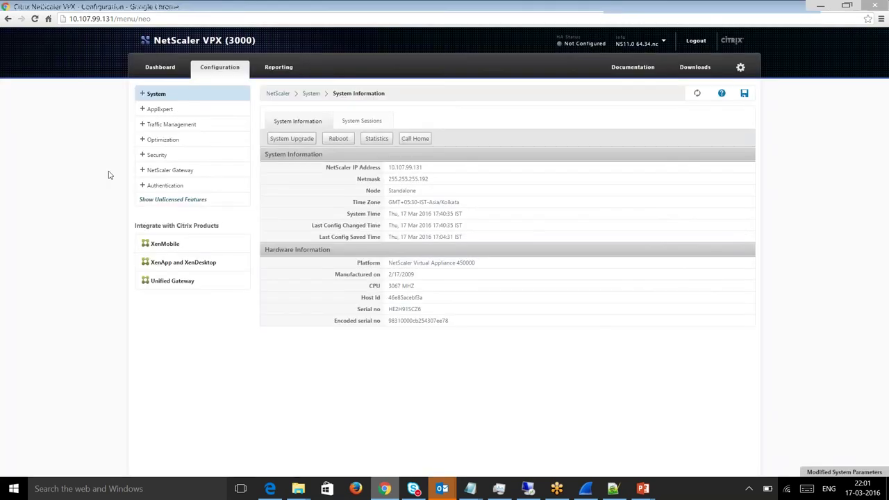
# Step: Under NetScaler Gateway > Virtual Servers, edit _XD_Storefront and view its 1 bound STA server
pyautogui.click(147, 174)
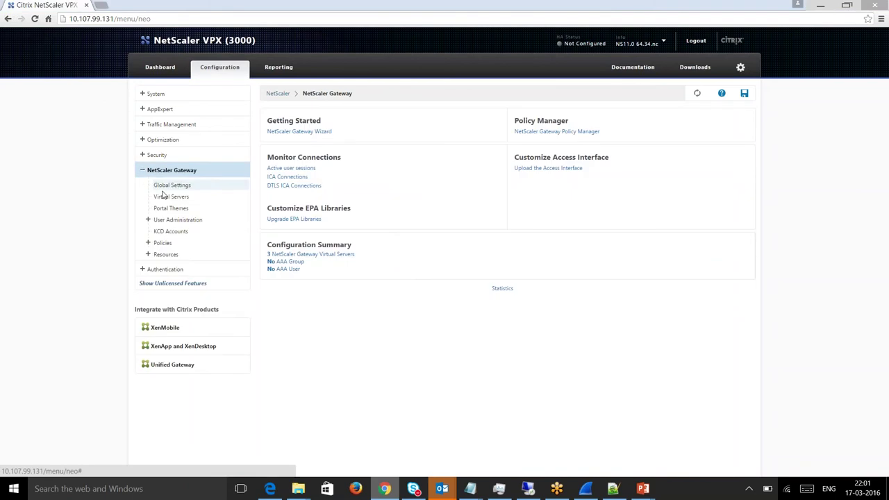
pyautogui.click(164, 197)
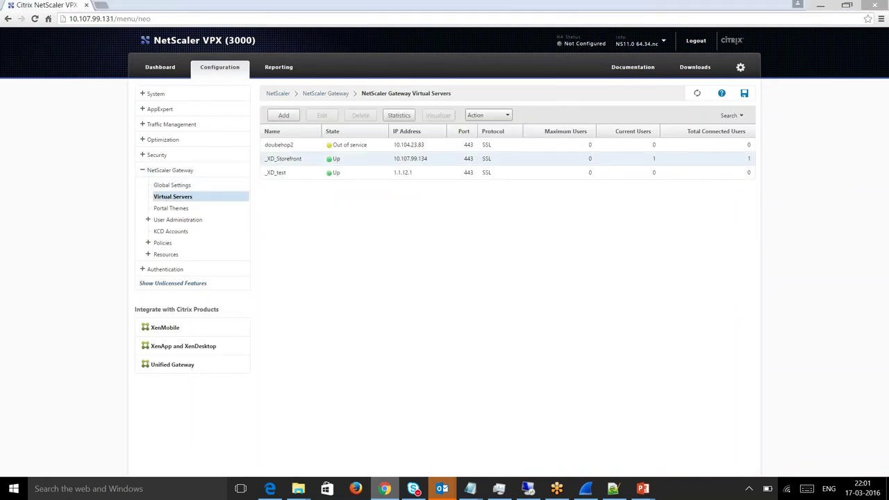
pyautogui.click(290, 159)
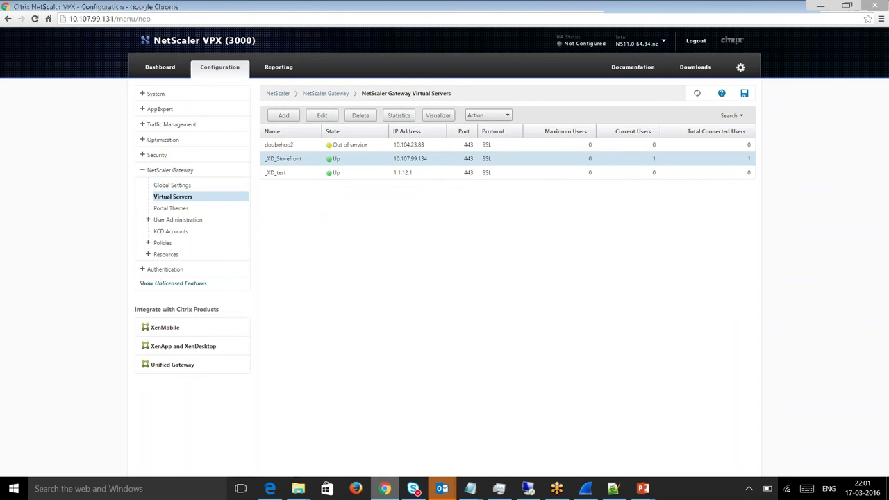
pyautogui.click(322, 117)
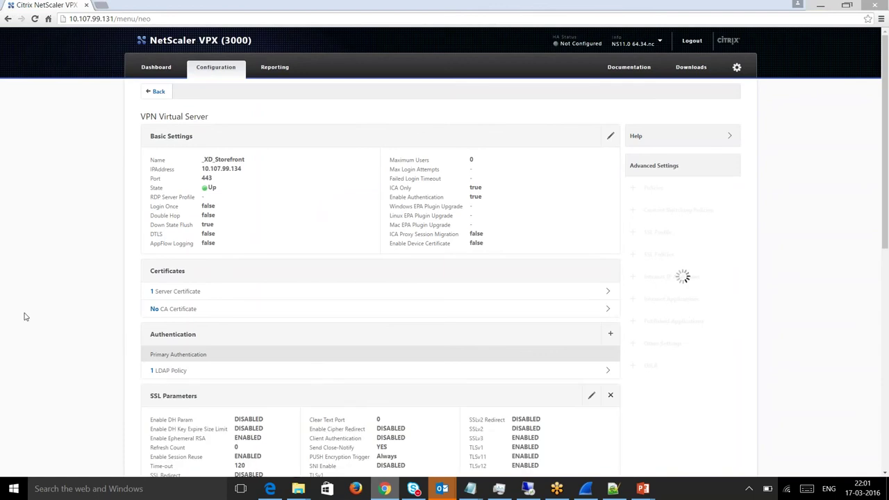
pyautogui.scroll(-3, 24, 317)
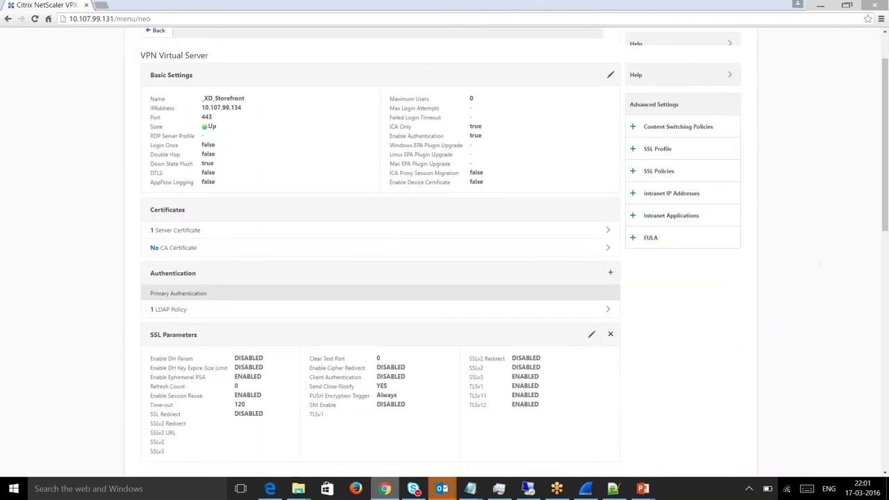
pyautogui.scroll(-2, 822, 167)
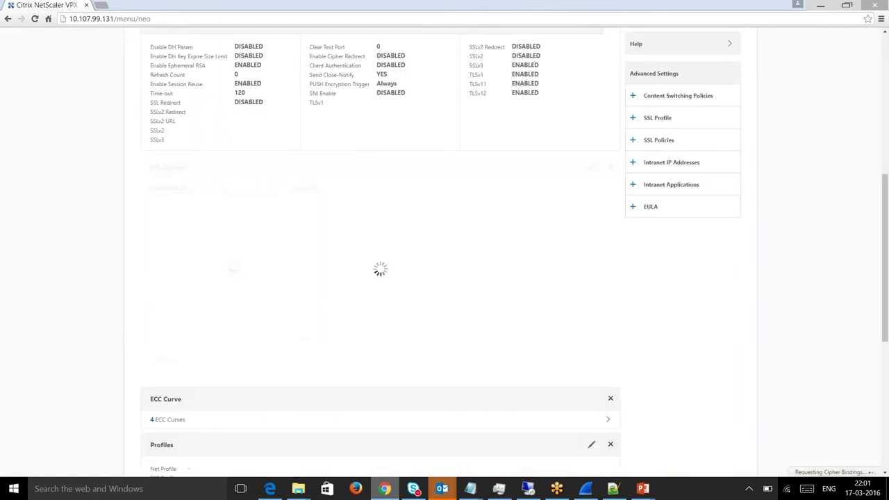
pyautogui.scroll(-2, 765, 168)
pyautogui.scroll(-1, 765, 169)
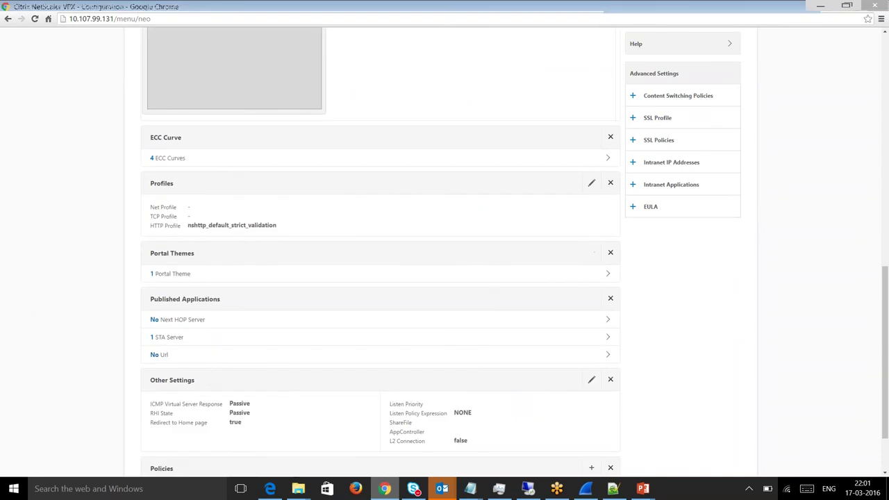
pyautogui.click(428, 342)
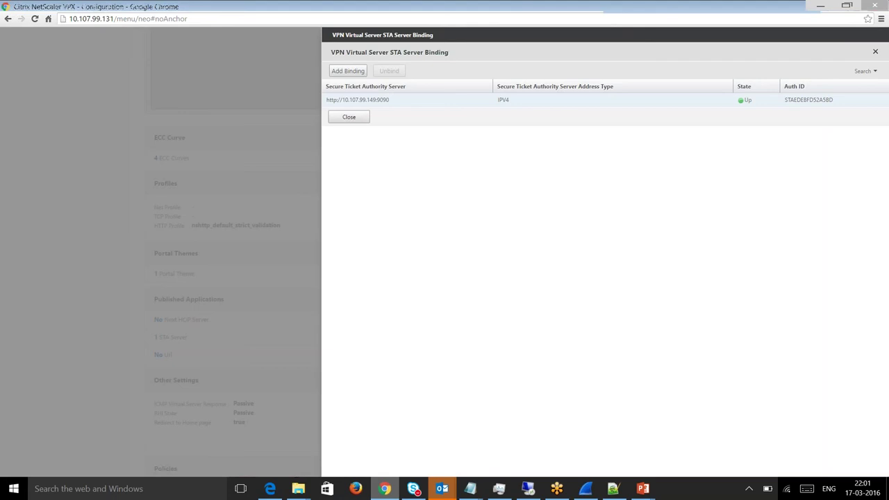
pyautogui.click(800, 101)
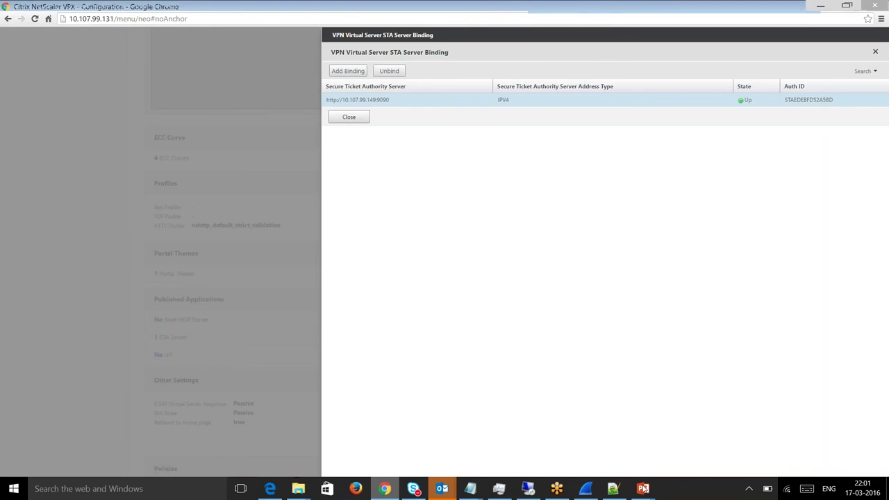
pyautogui.moveTo(644, 489)
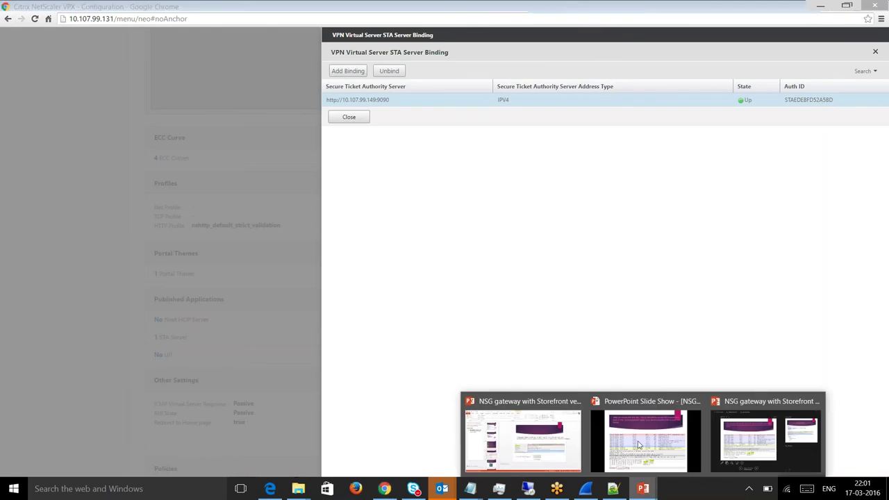
pyautogui.click(646, 439)
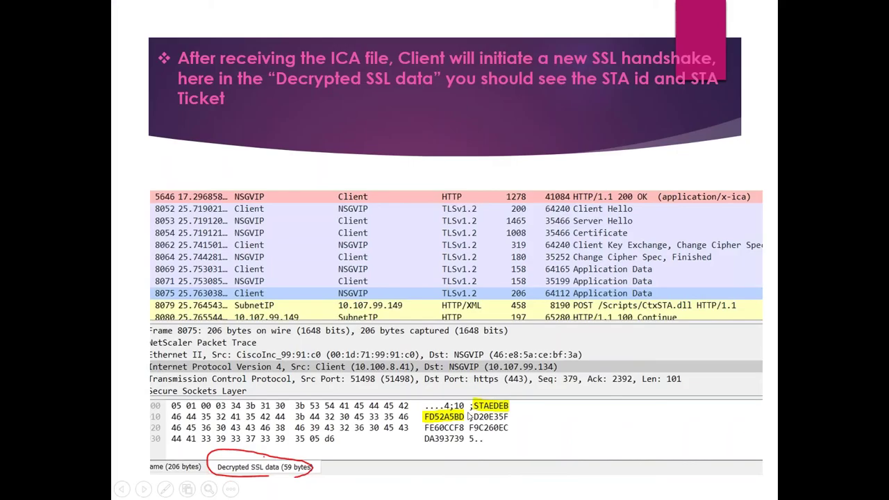